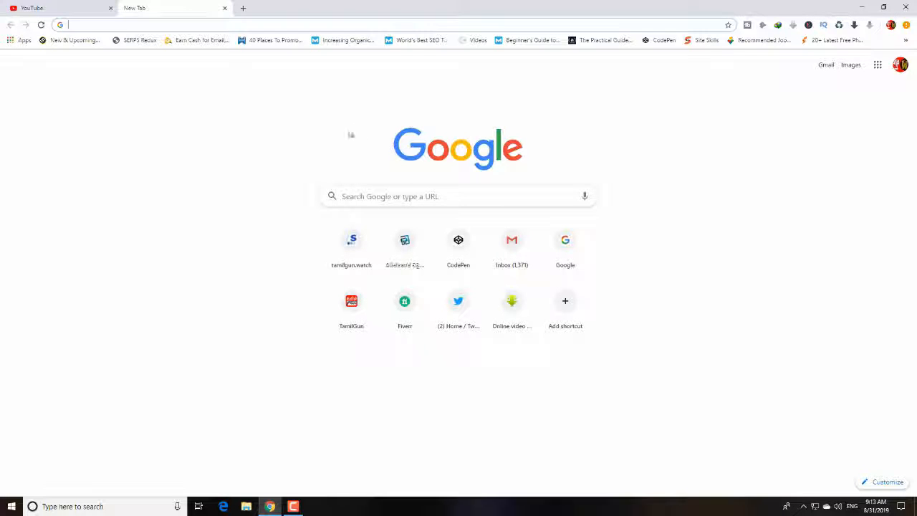
Search Google for "eclipse ide"
left_click(370, 196)
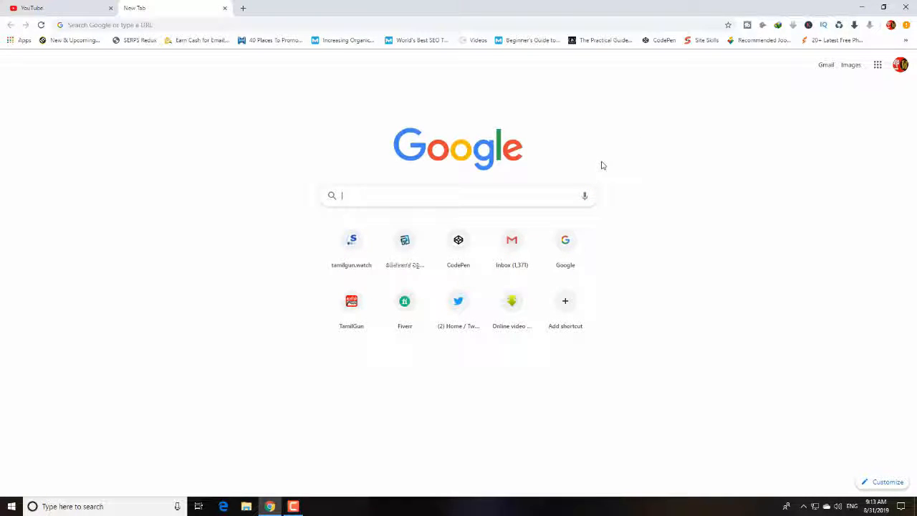
type("e")
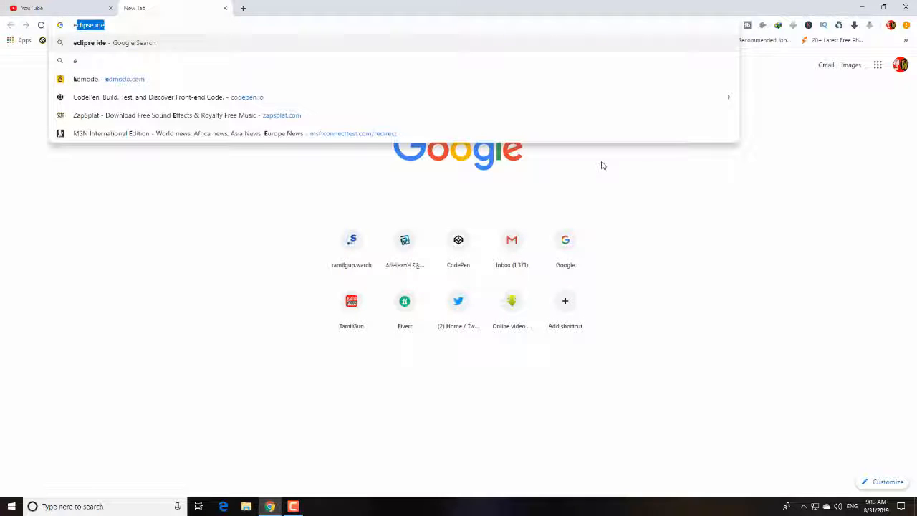
type("clips")
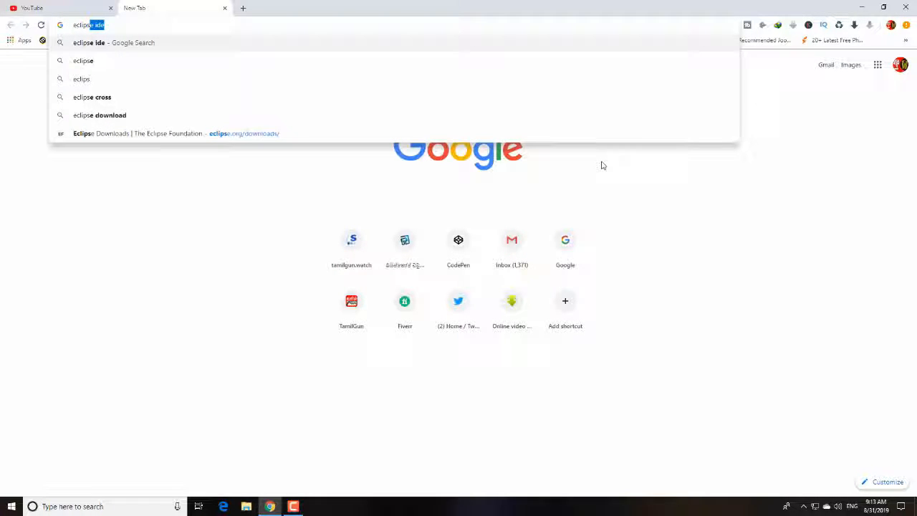
type("e ide")
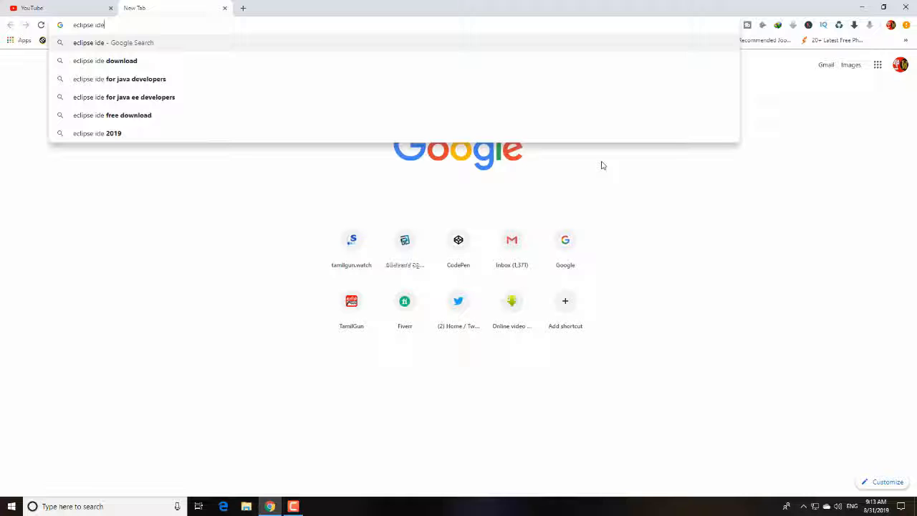
key("Return")
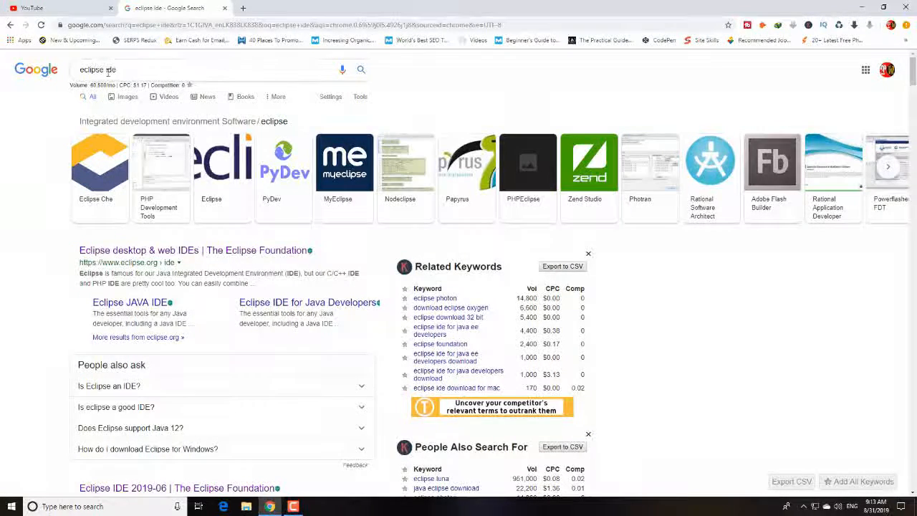
Open the Eclipse Downloads page from the search results and go to its Download Packages list
scroll(188, 321, "down", 4)
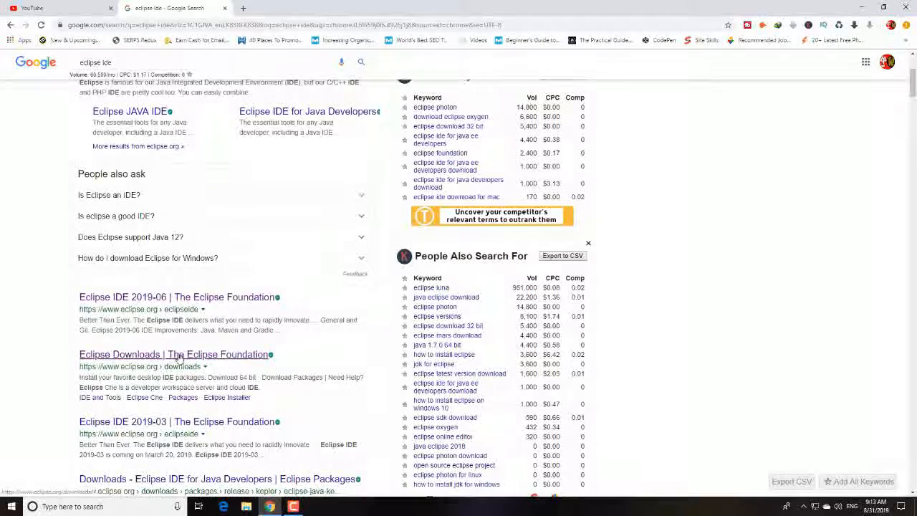
left_click(169, 355)
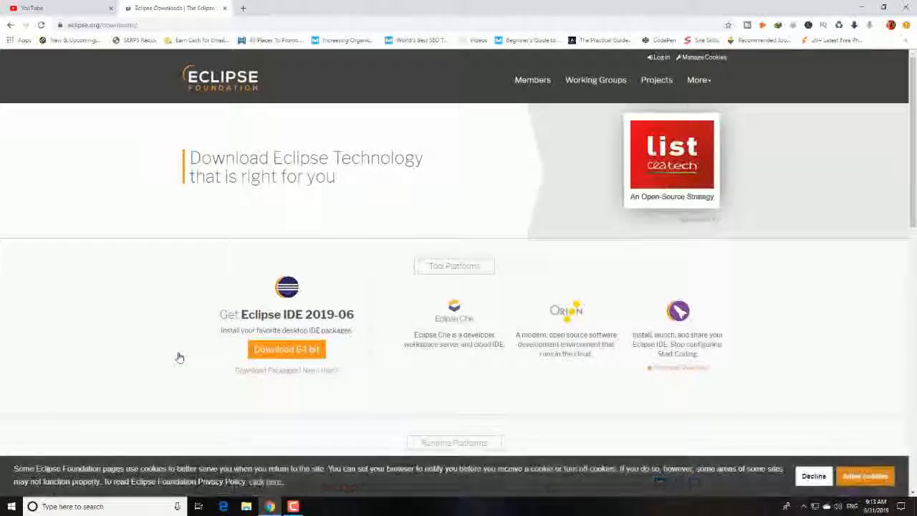
scroll(168, 387, "down", 2)
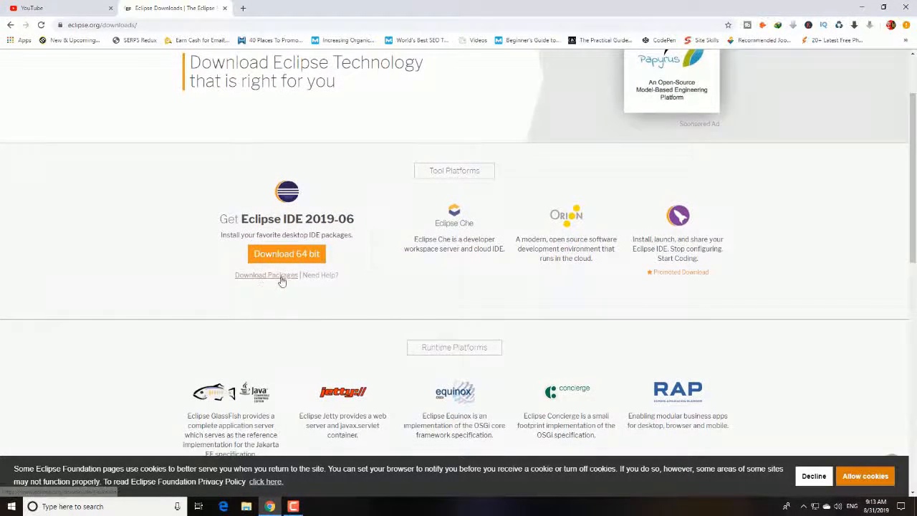
left_click(281, 278)
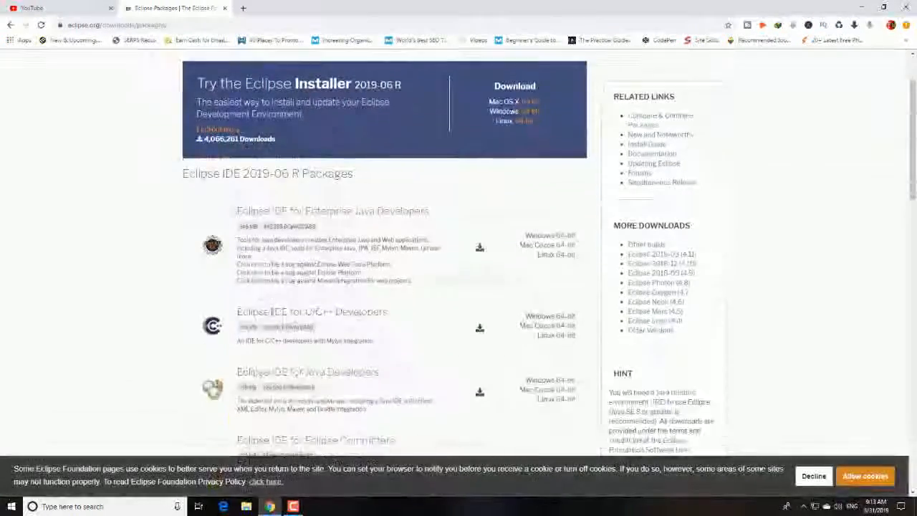
Download the Windows 64-bit package of Eclipse IDE for Java Developers, eclipse-java-2019-06-R-win32-x86_64.zip
scroll(162, 311, "down", 2)
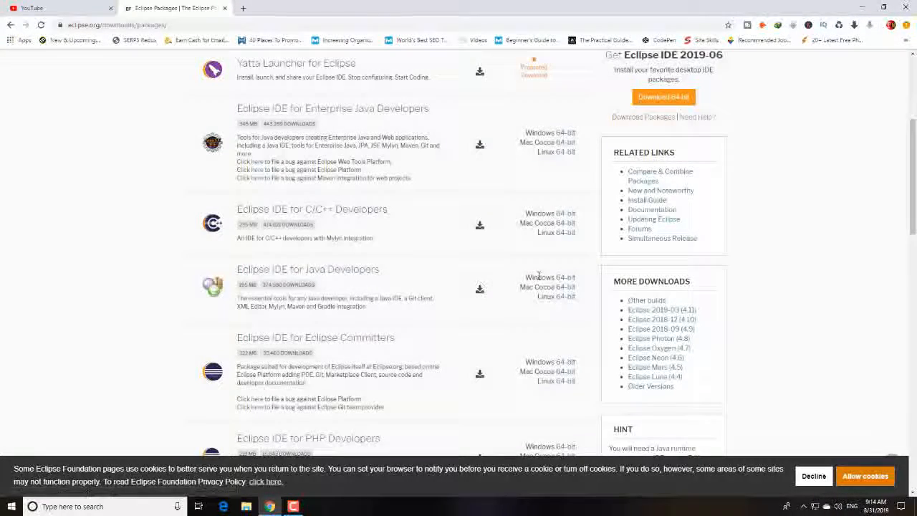
left_click(570, 279)
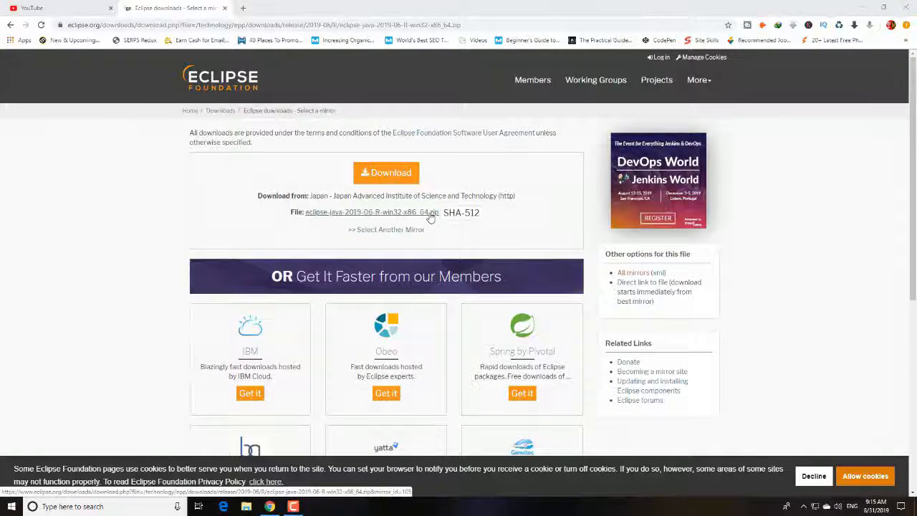
scroll(408, 208, "down", 1)
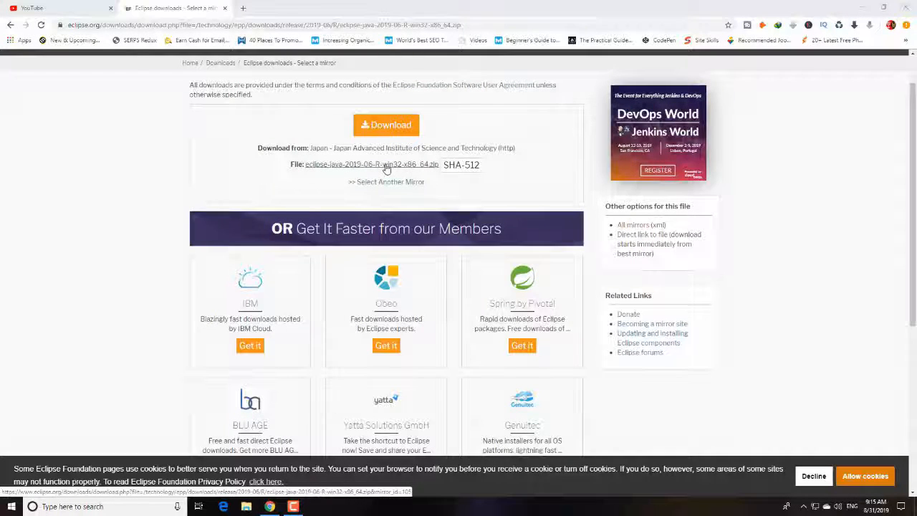
left_click(392, 127)
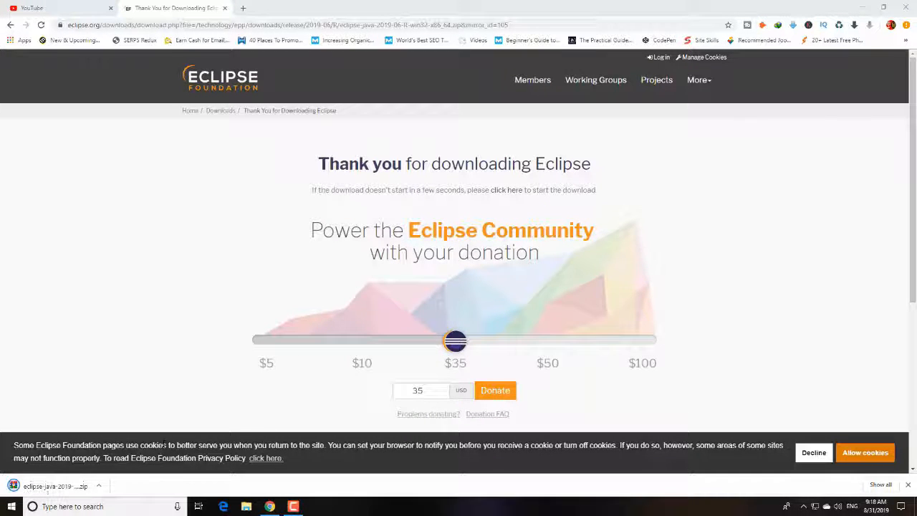
Show the downloaded Eclipse zip in its folder and minimize the browser window
left_click(100, 486)
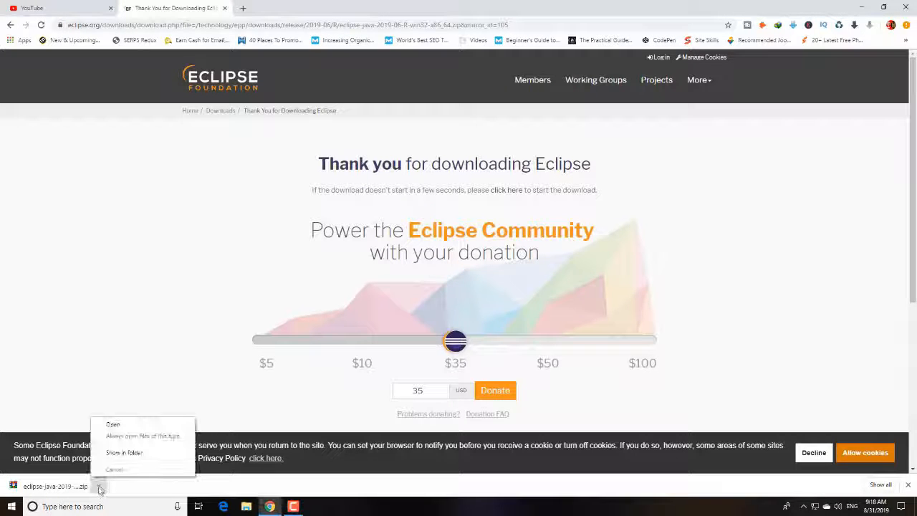
left_click(125, 453)
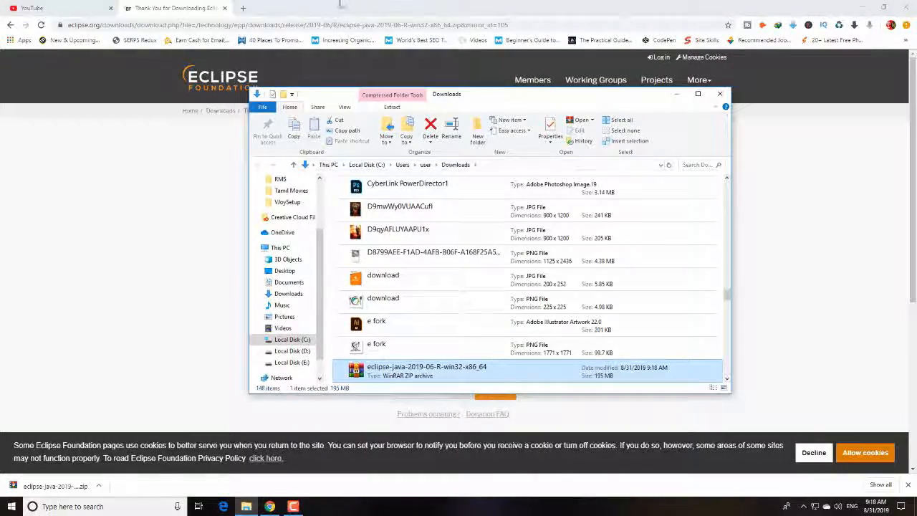
left_click(862, 12)
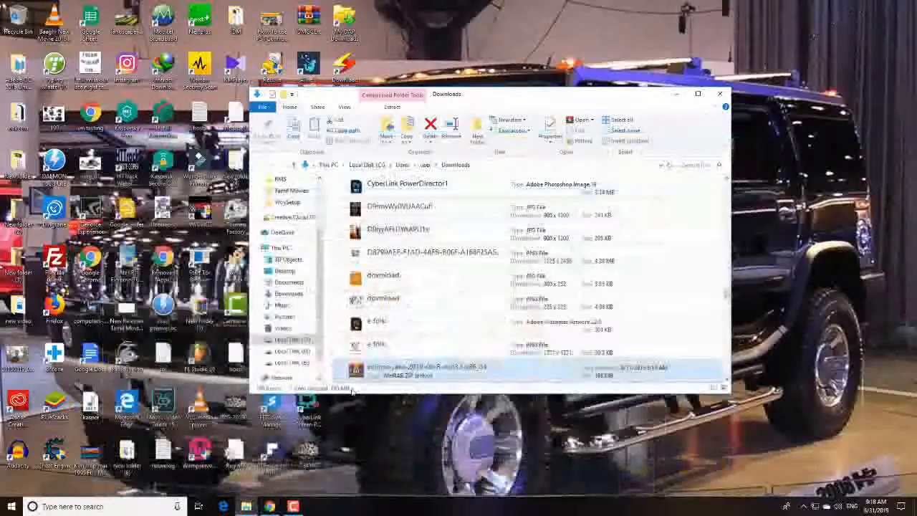
Examine the contents of the eclipse folder inside the downloaded archive in WinRAR, dismissing the licence notice, and close the archive
double_click(367, 372)
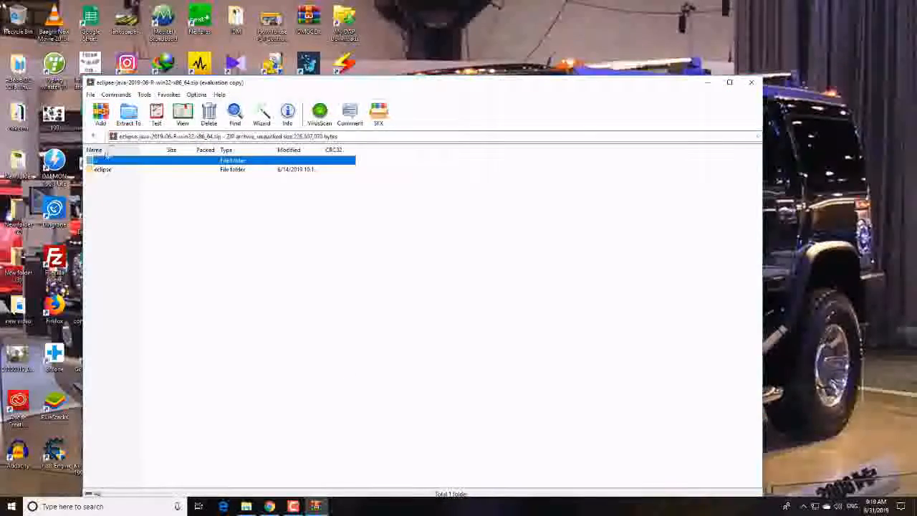
double_click(103, 170)
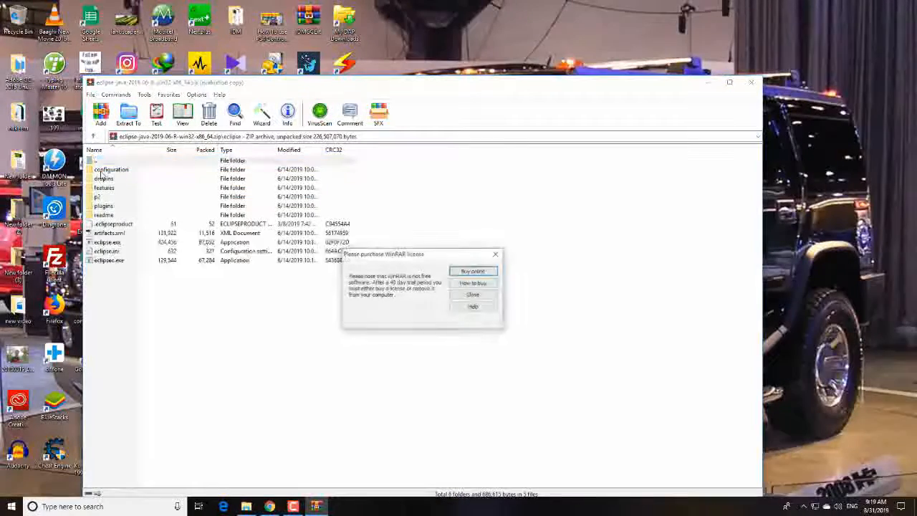
left_click(496, 253)
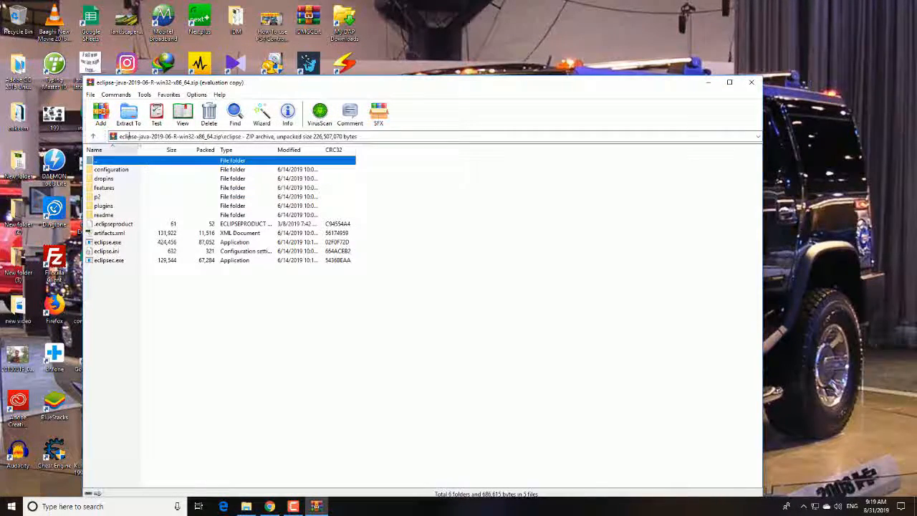
left_click(751, 82)
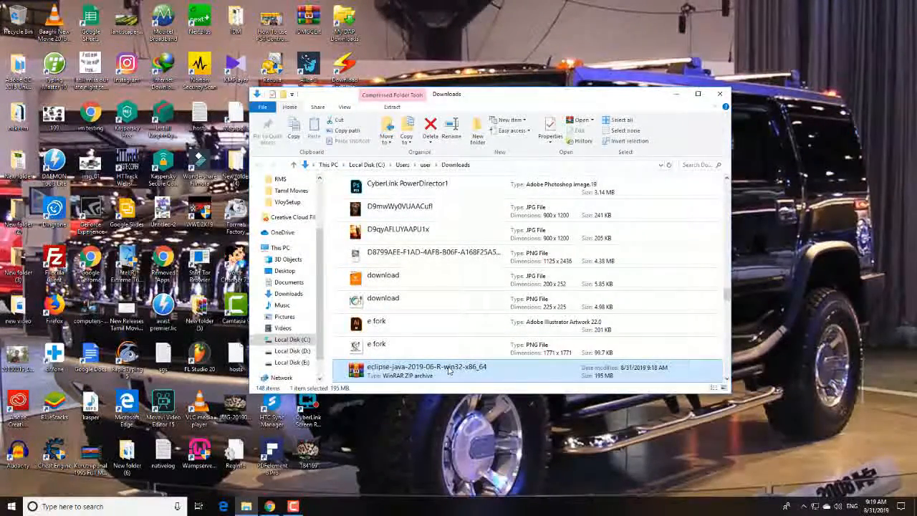
Extract the eclipse-java-2019-06-R-win32-x86_64 archive to the root of Local Disk (C:) and bring up the extraction progress
double_click(418, 372)
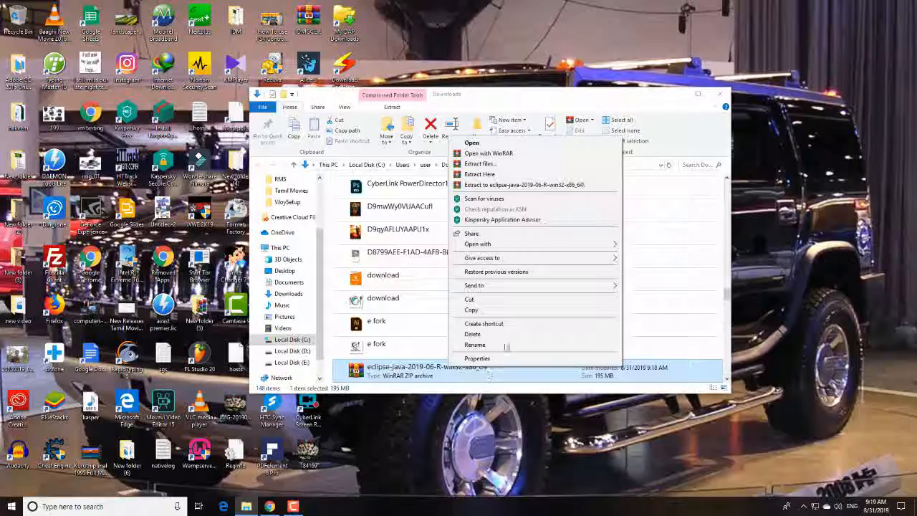
left_click(493, 165)
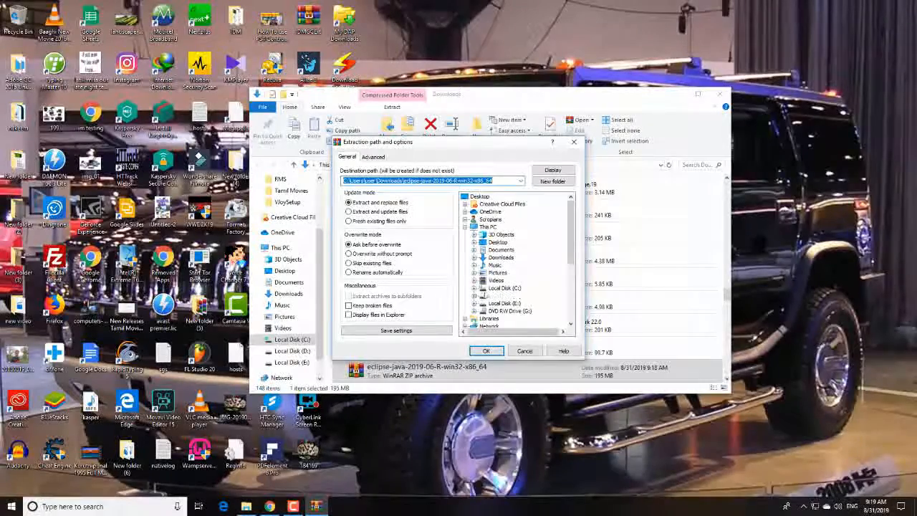
left_click(495, 288)
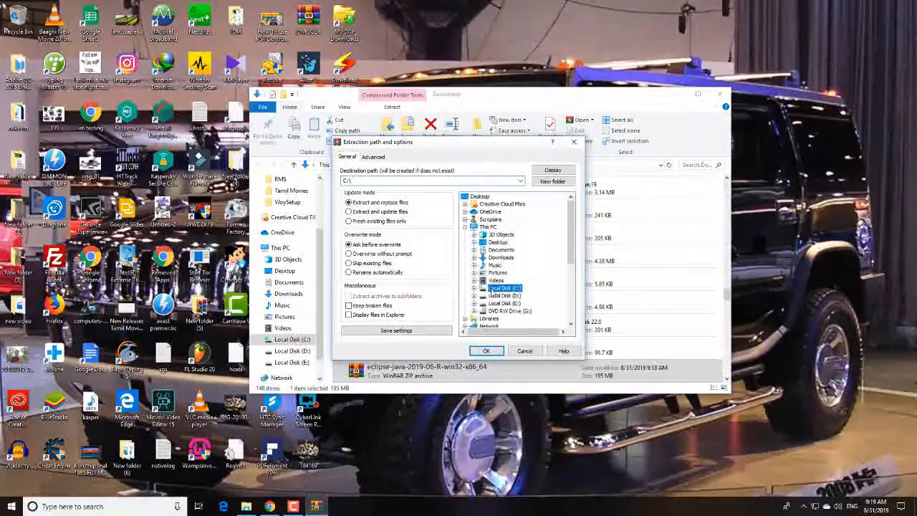
left_click(474, 289)
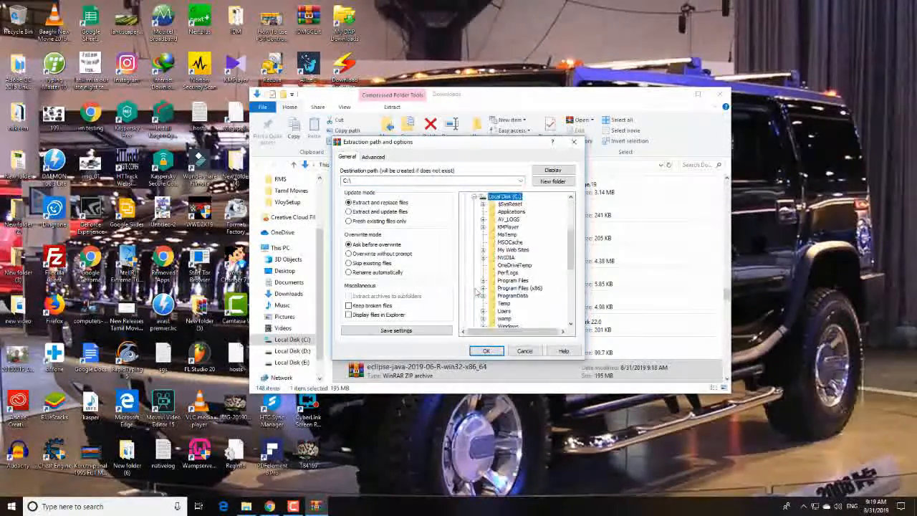
mouse_move(571, 266)
left_mouse_down()
mouse_move(571, 303)
mouse_move(572, 268)
left_mouse_up()
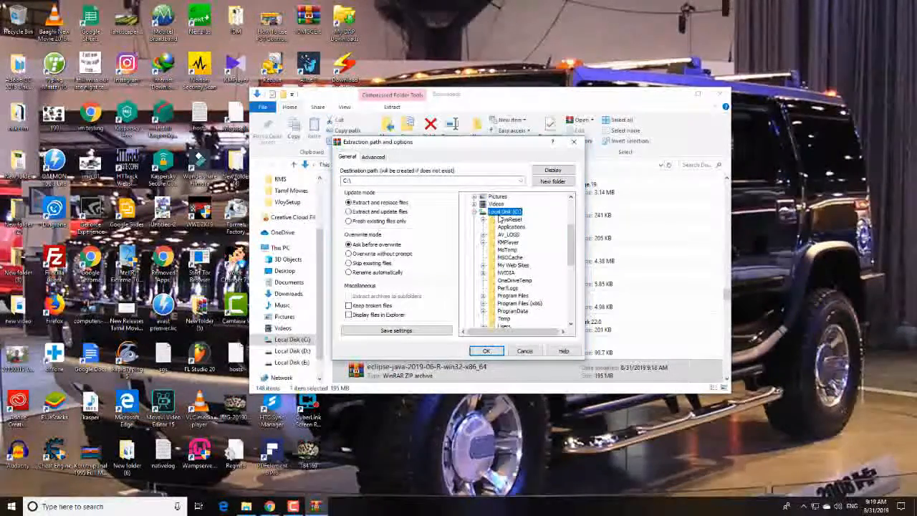
left_click(486, 351)
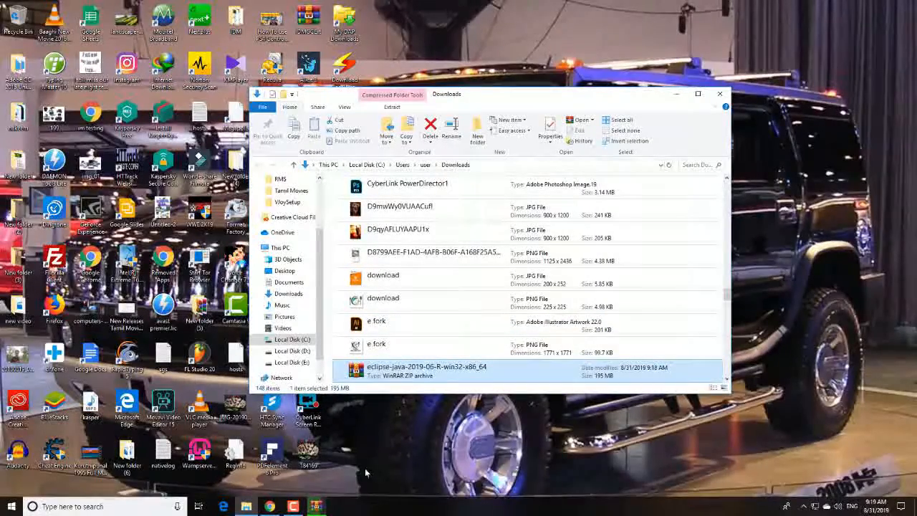
mouse_move(324, 506)
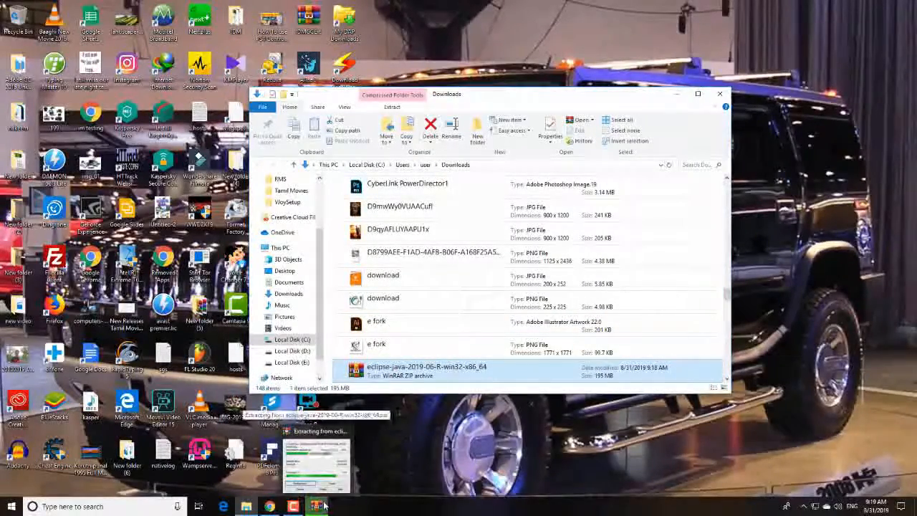
left_click(315, 484)
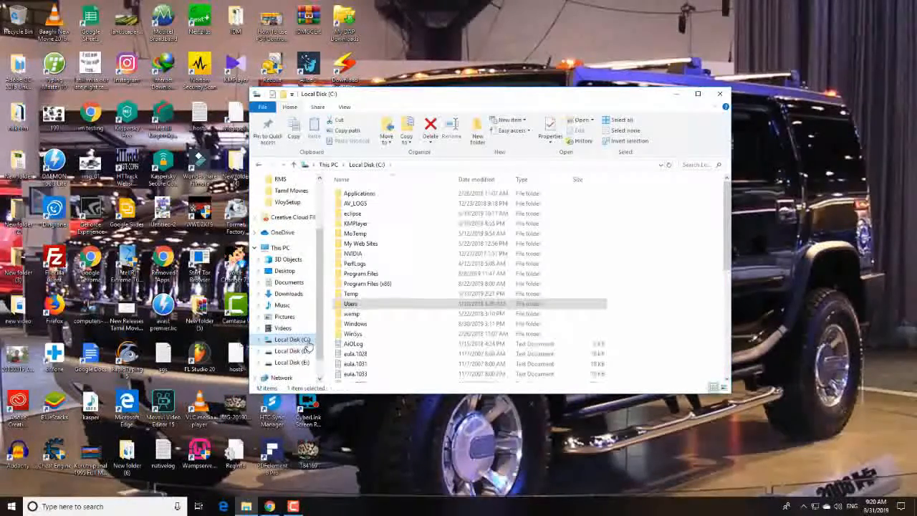
Open the eclipse folder on Local Disk (C:) and launch the eclipse application
left_click(362, 214)
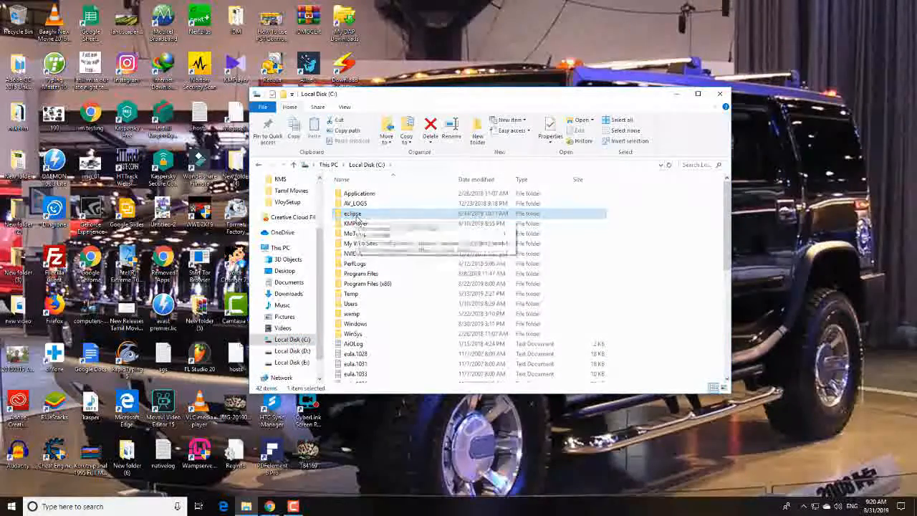
double_click(359, 220)
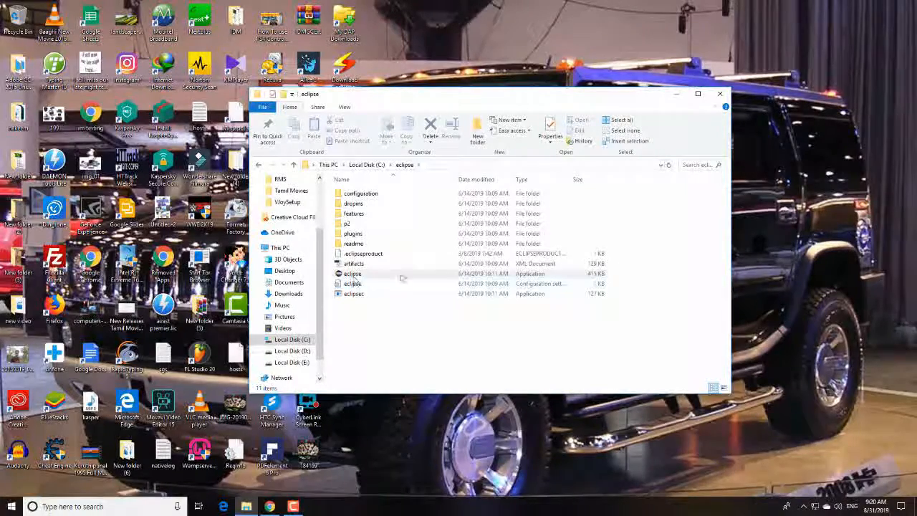
double_click(375, 278)
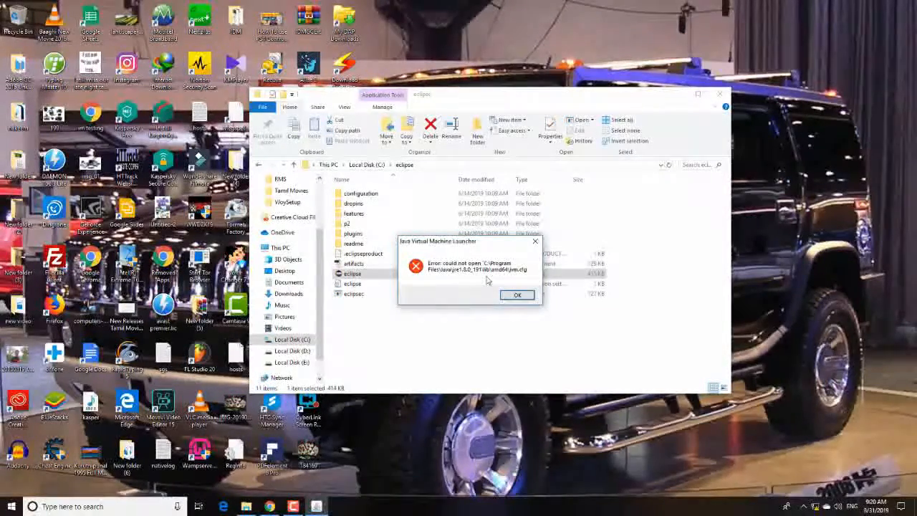
Open a blank Notepad document
left_click(115, 511)
type("not")
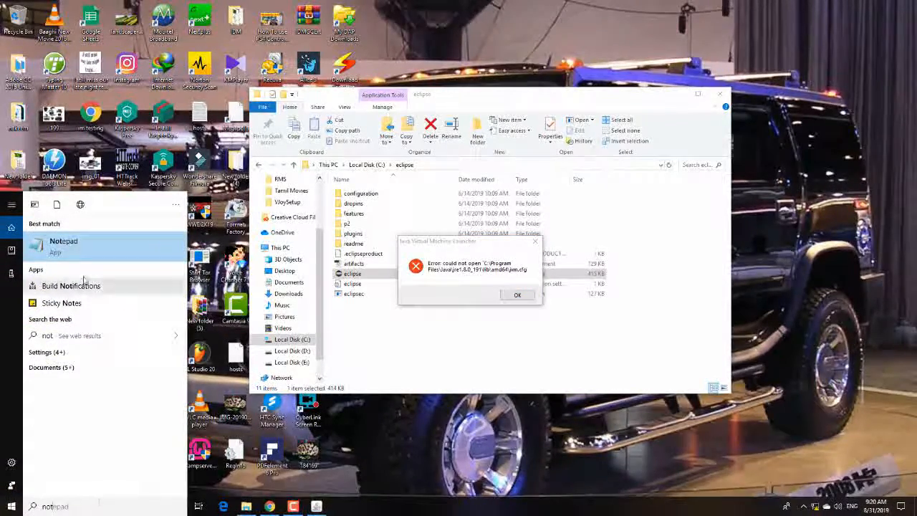
left_click(90, 245)
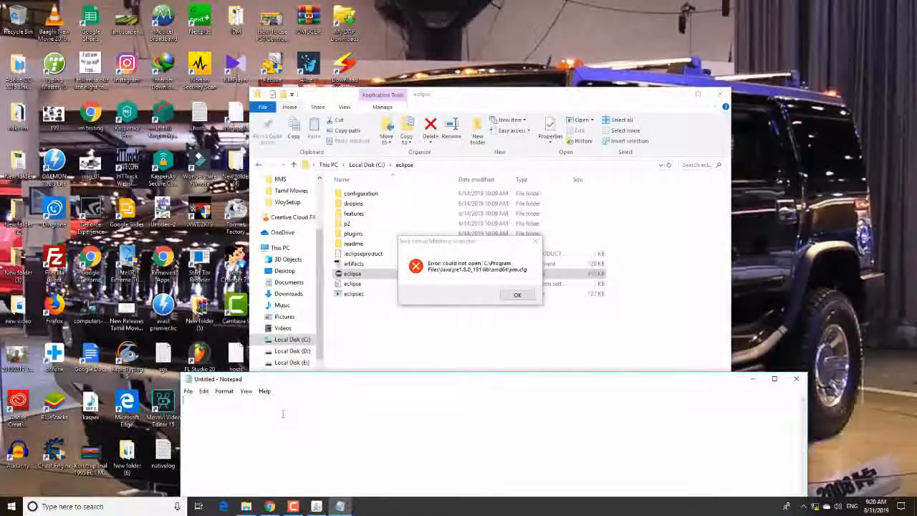
Write the path from the Java error, c:\Program Files\Java\jre1.8.0_191\lib\amd64\jvm.cfg, in the blank note
type("c")
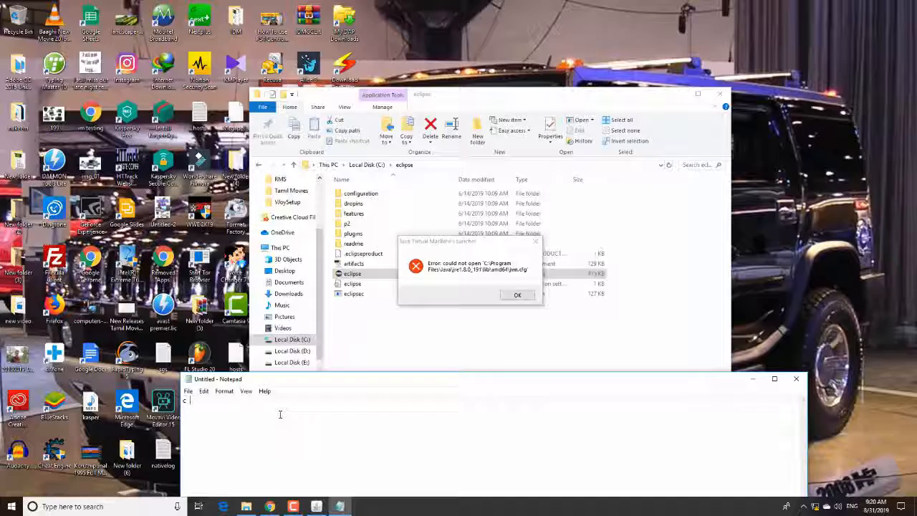
type(":\\Prog")
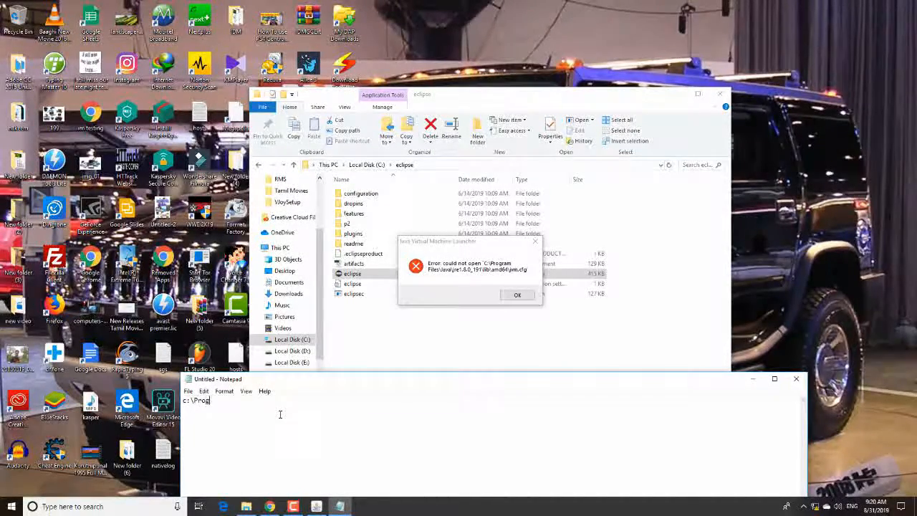
type("ram F")
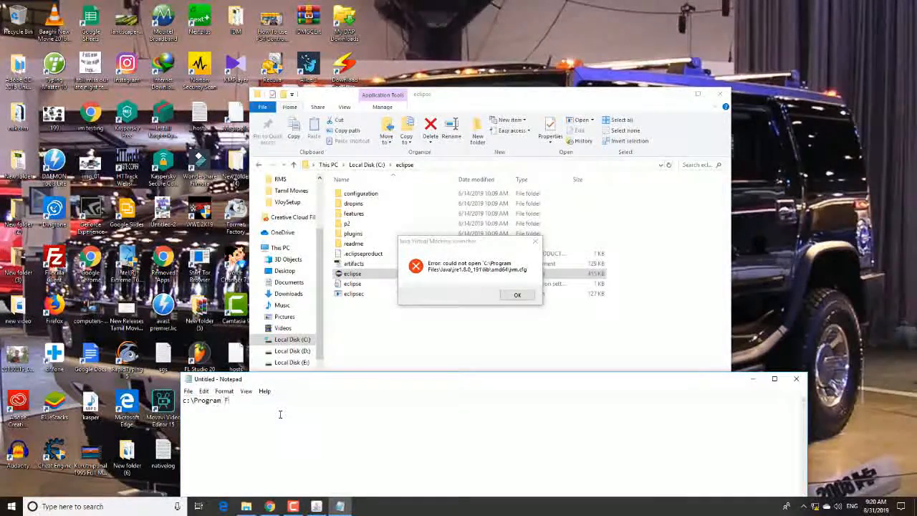
type("iles")
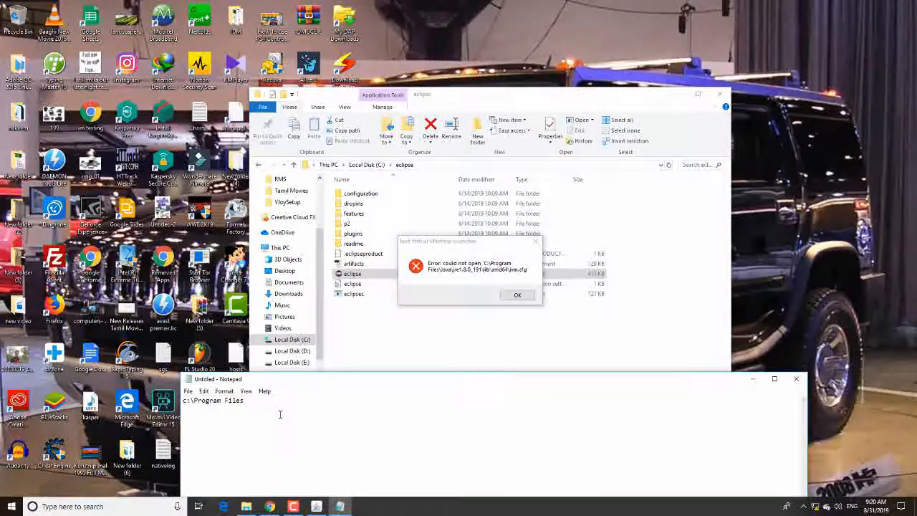
type("\\Java")
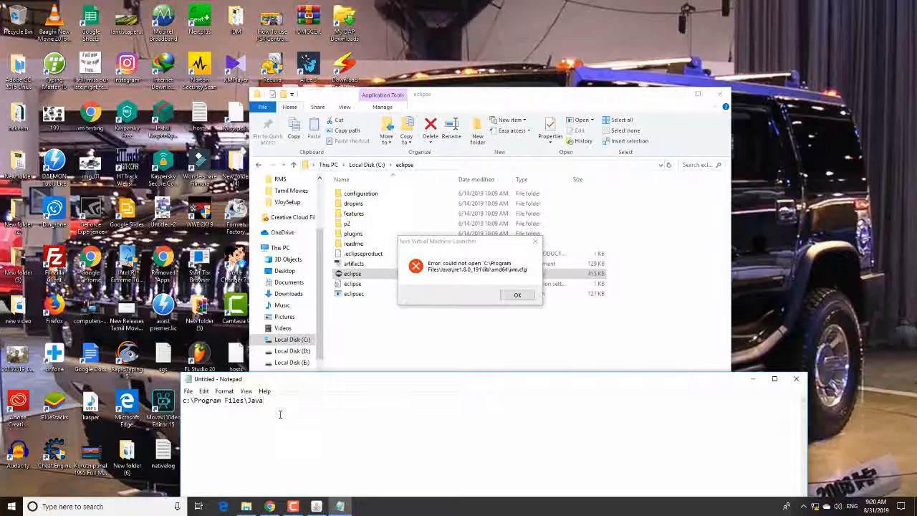
type("\\")
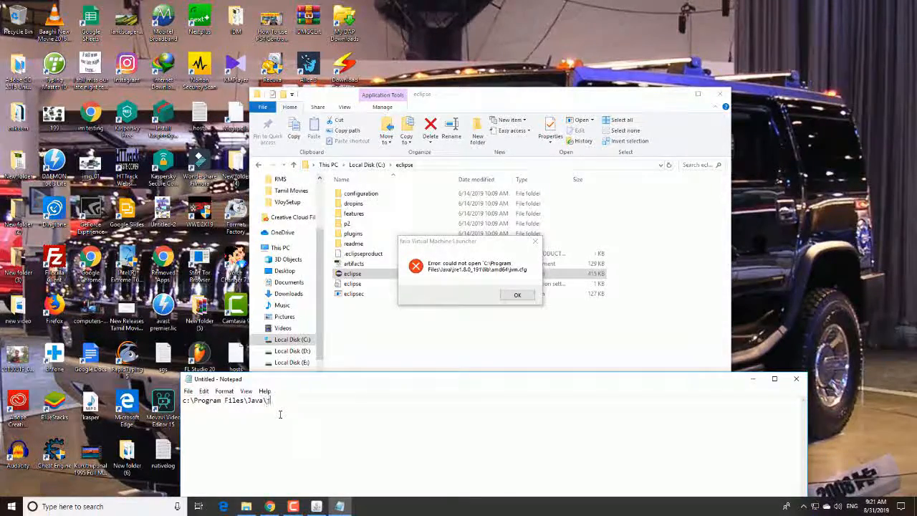
type("jre1")
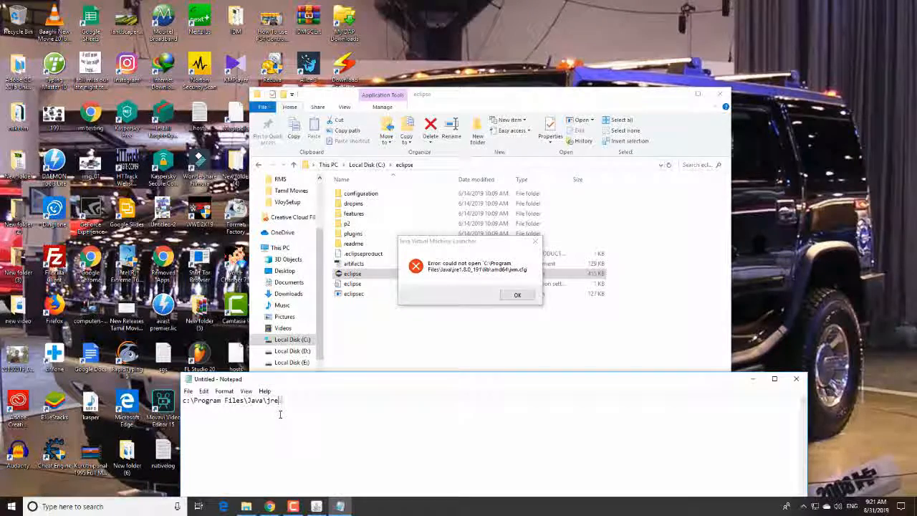
type(".")
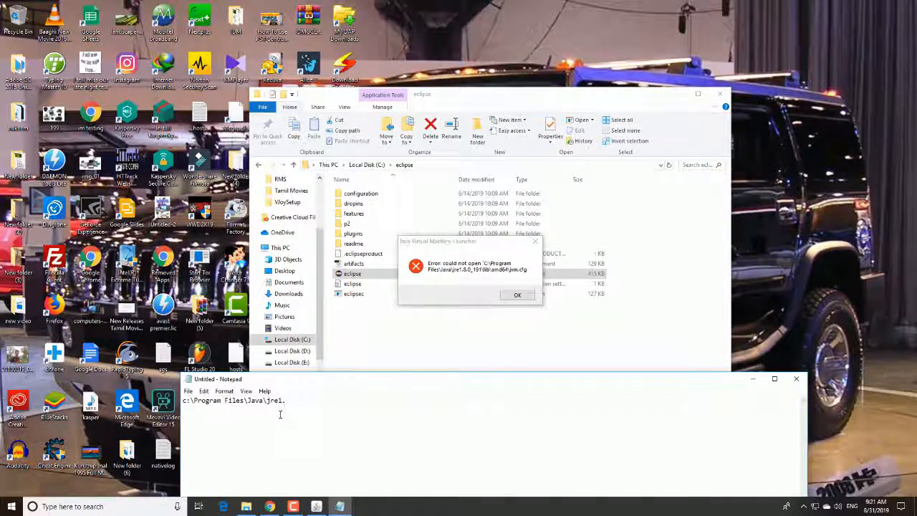
type("8.0")
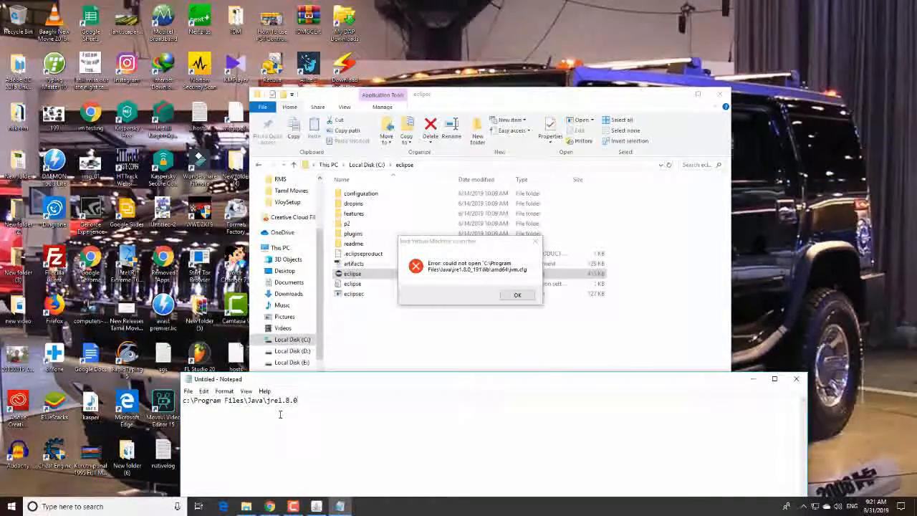
type("_191")
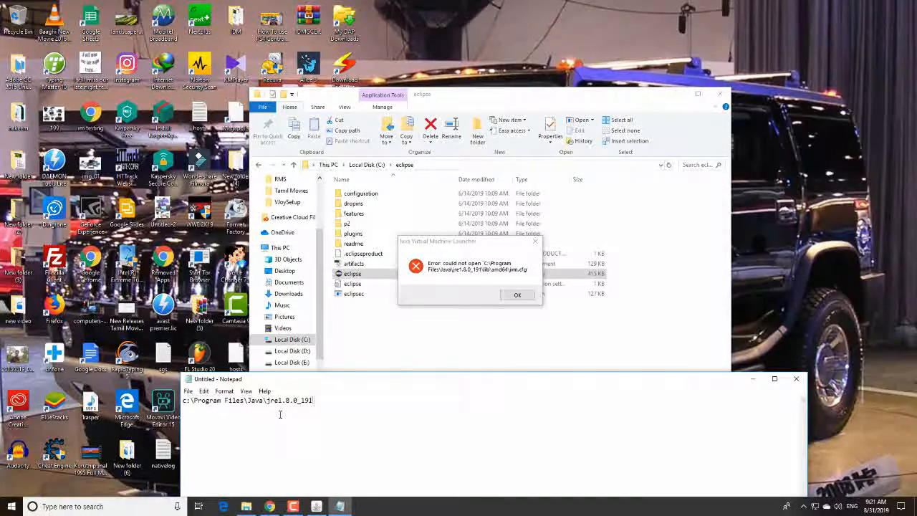
type("\\")
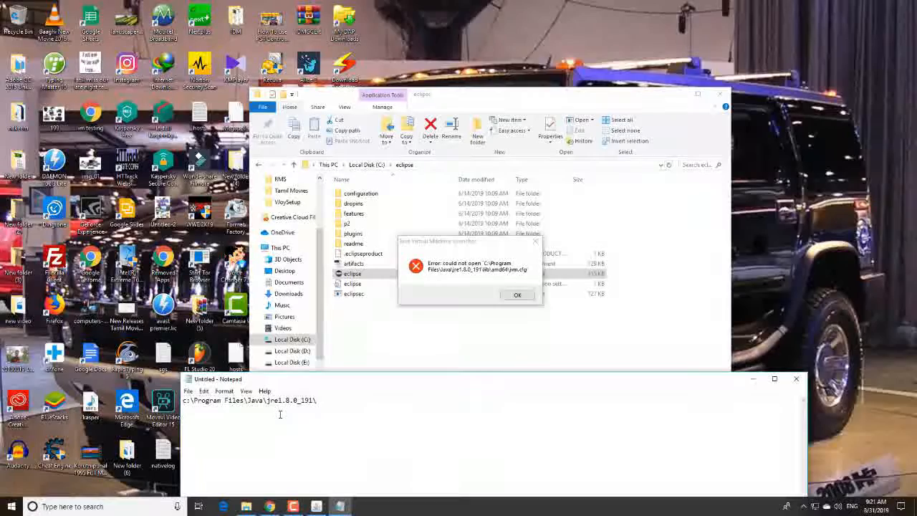
type("lib")
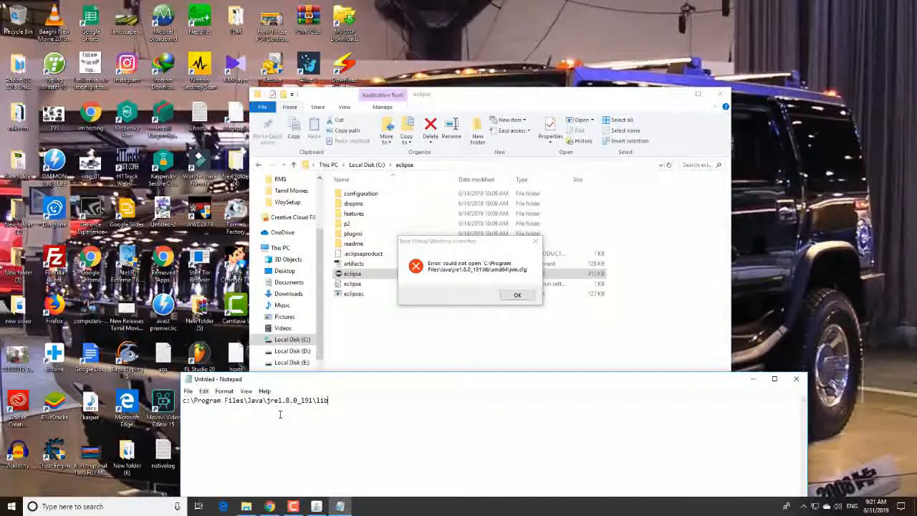
type("\\amd")
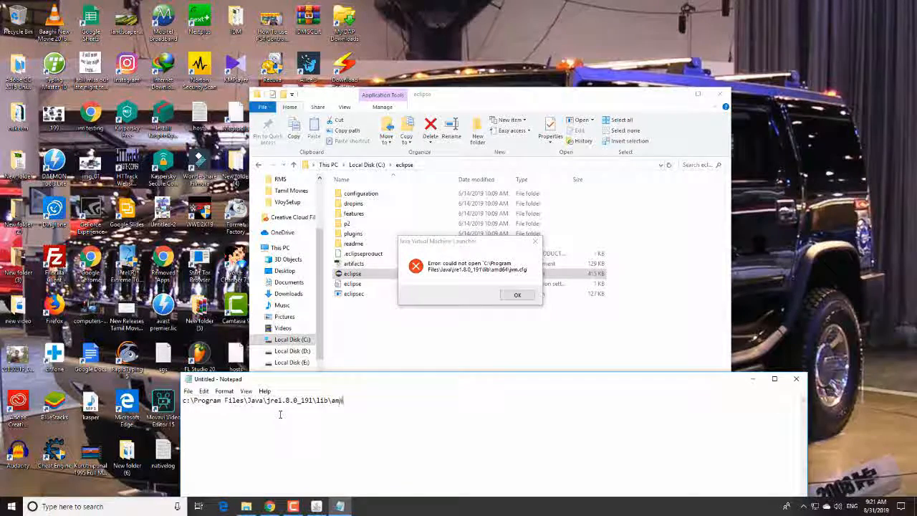
type("64\\")
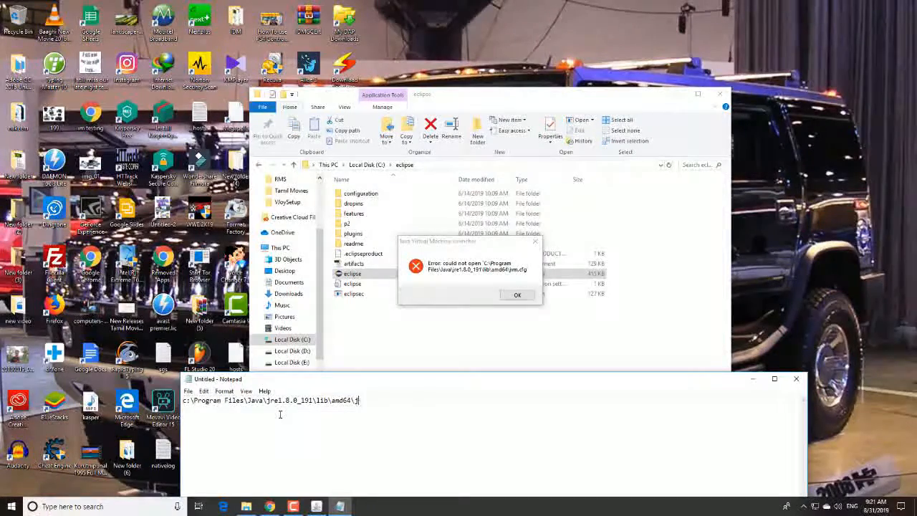
type("jvm.cf")
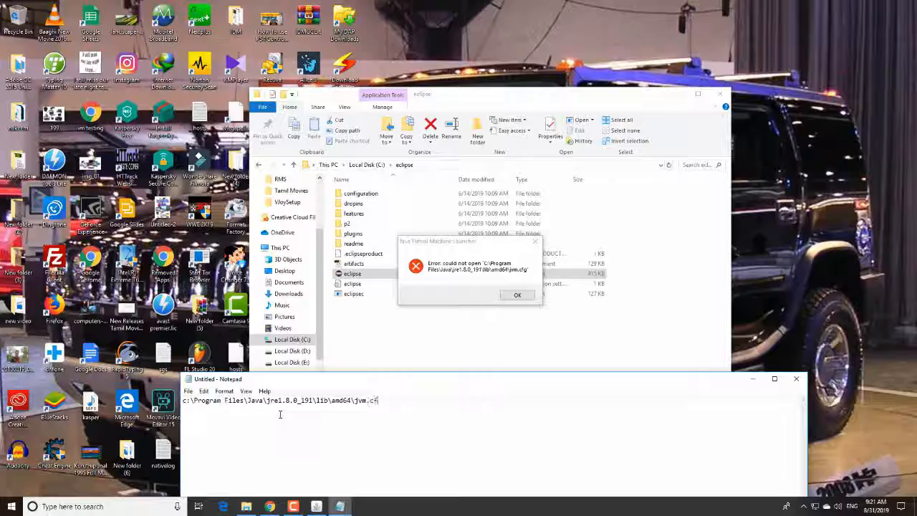
type("g")
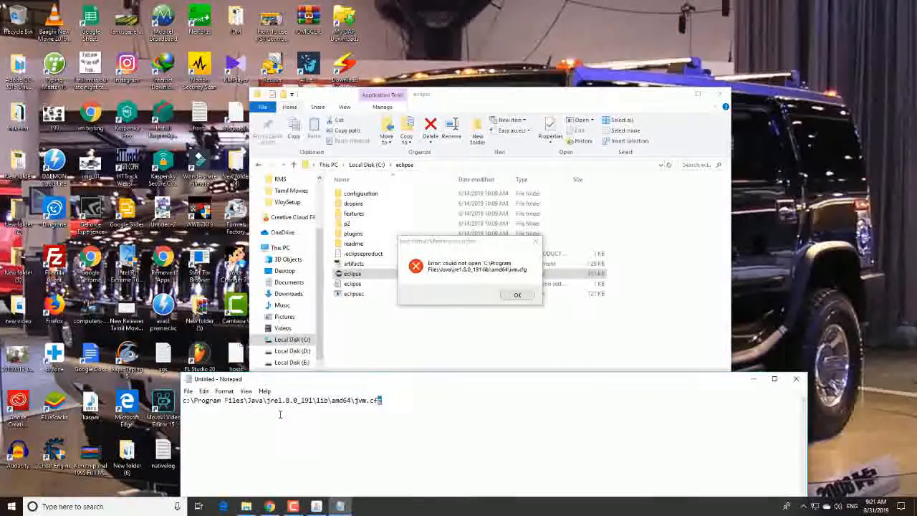
Copy the noted path into File Explorer and try to open it as c:\ProgramFiles\Java\jre1.8.0_191\lib\amd64\jvm.cfg
key("shift+Left")
key("shift+Left")
key("shift+Left")
key("shift+Left")
key("shift+Left")
key("shift+Left")
key("shift+Left")
key("shift+Left")
key("shift+Left")
key("shift+Left")
key("shift+Left")
key("shift+Left")
key("shift+Left")
key("shift+Left")
key("shift+Left")
key("shift+Left")
key("shift+Left")
key("shift+Left")
key("shift+Left")
key("shift+Left")
key("ctrl+c")
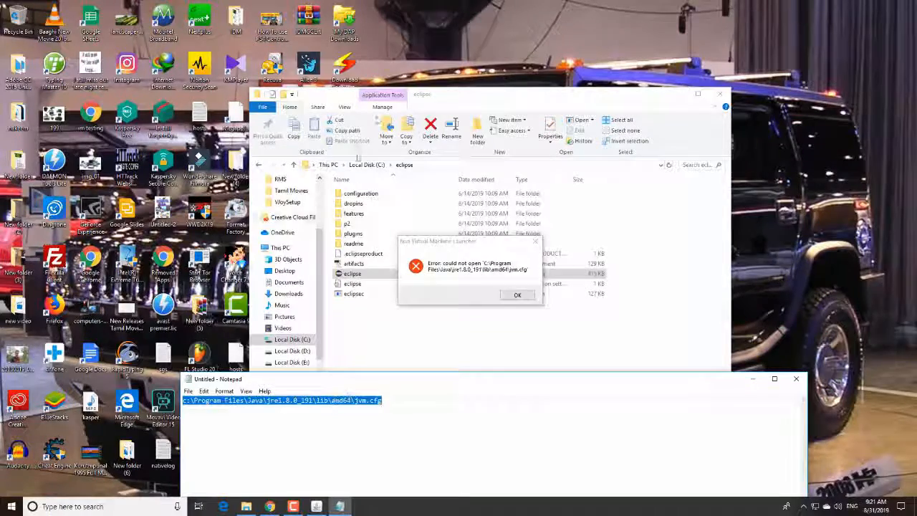
left_click(441, 167)
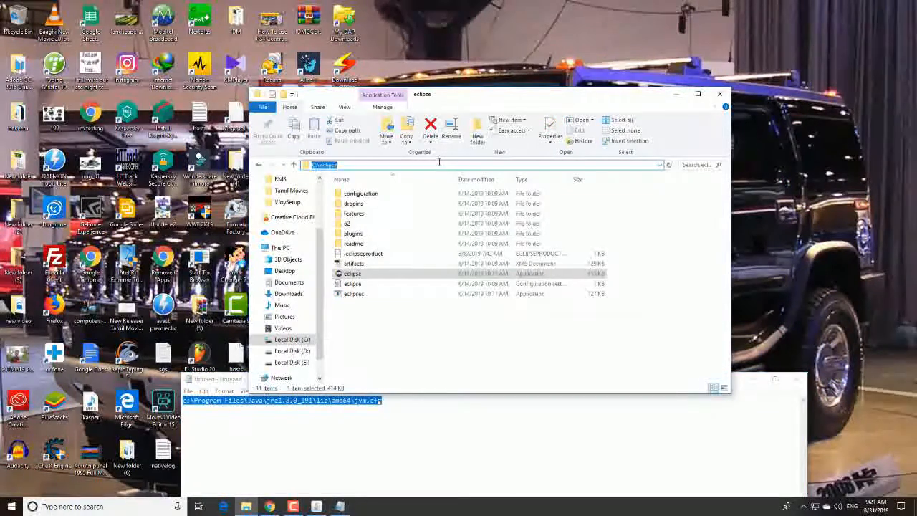
key("ctrl+v")
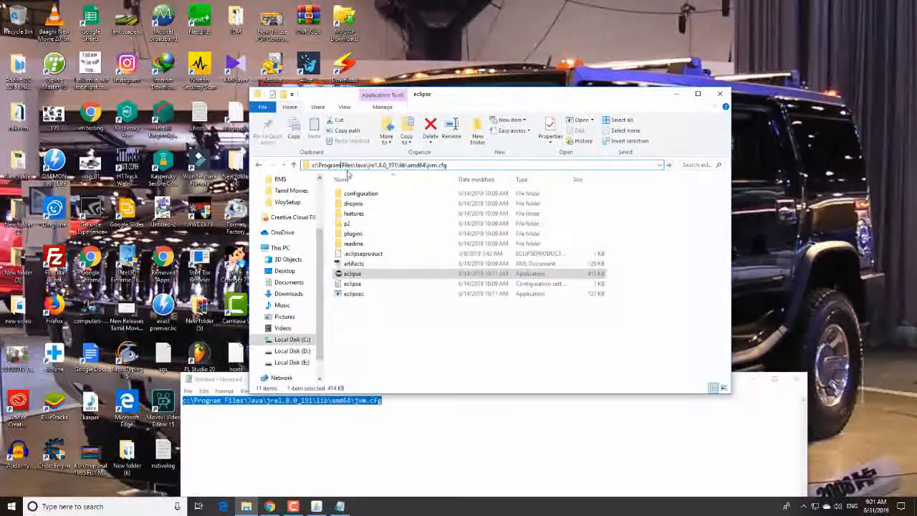
key("BackSpace")
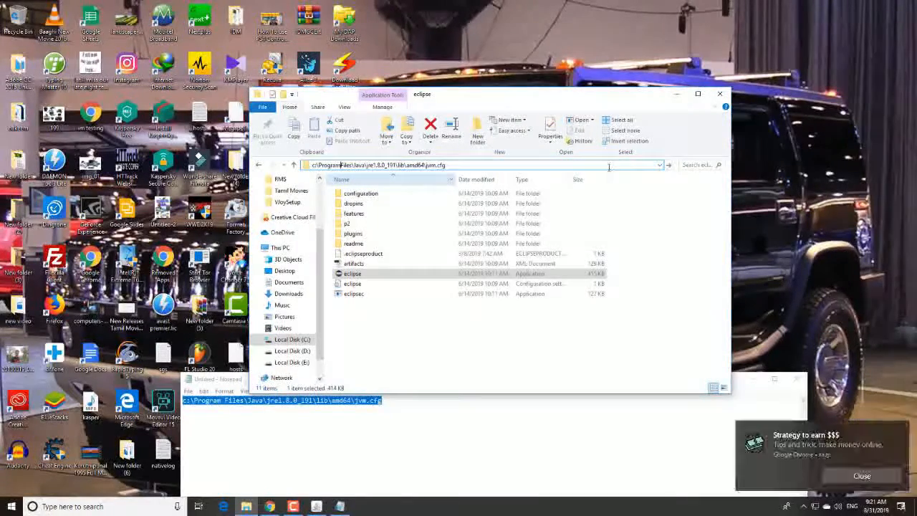
key("Return")
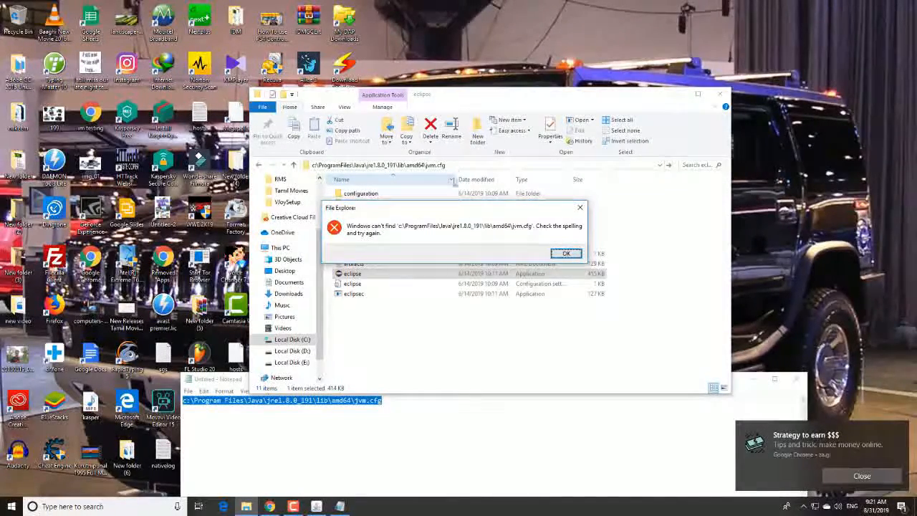
left_click(580, 209)
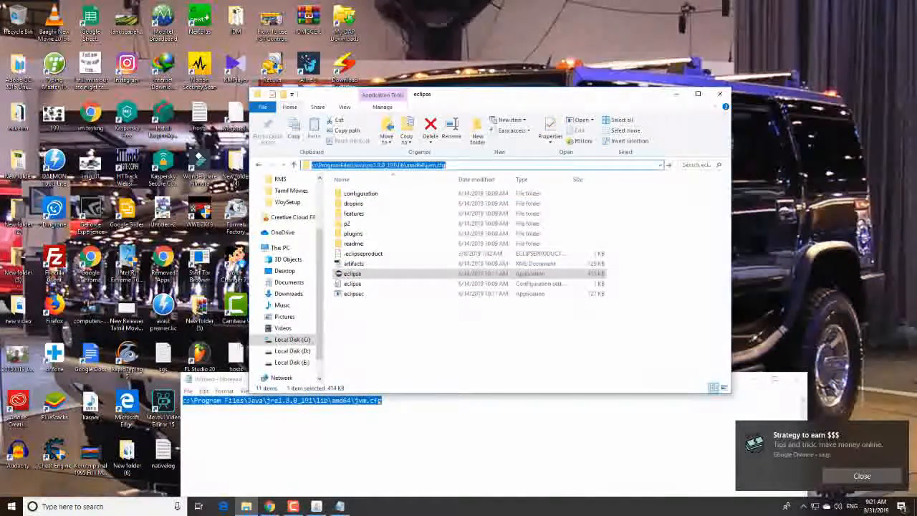
Capitalize the drive letter in the folder path and try to open C:\ProgramFiles\Java\jre1.8.0_191\lib\amd64\jvm.cfg
left_click(315, 165)
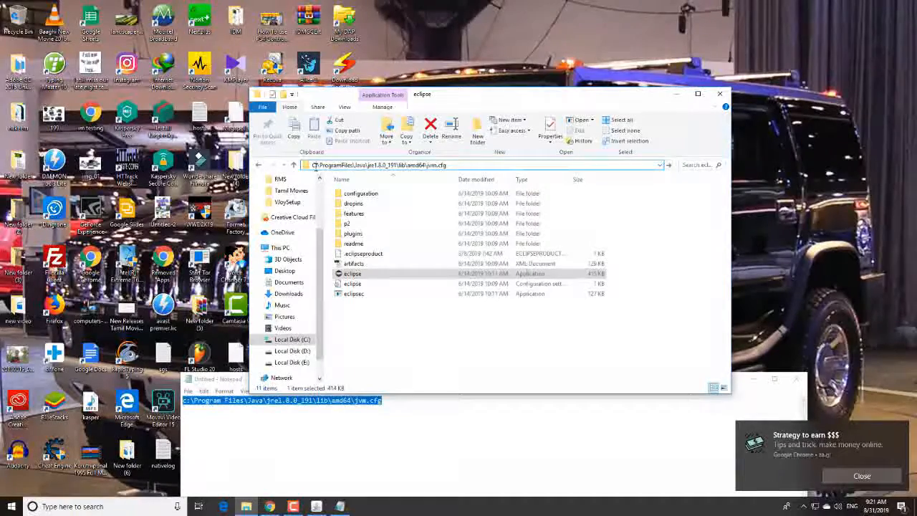
key("Return")
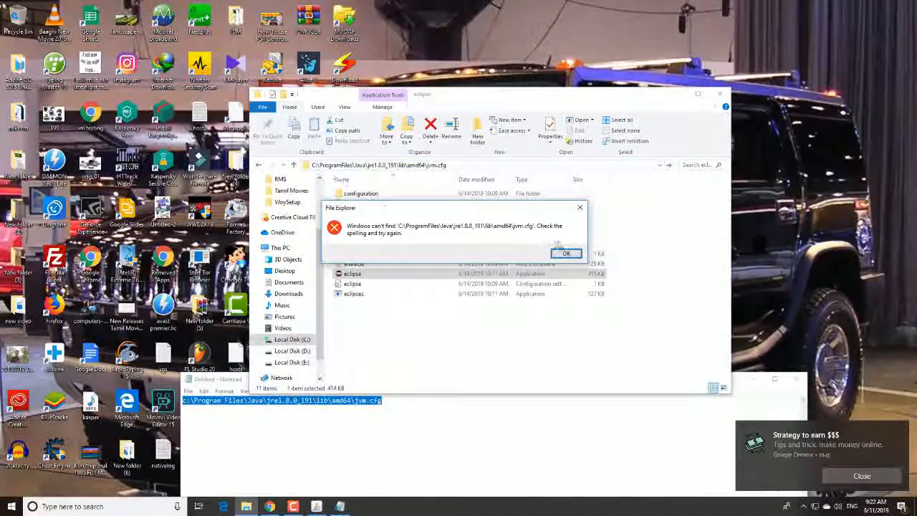
left_click(567, 252)
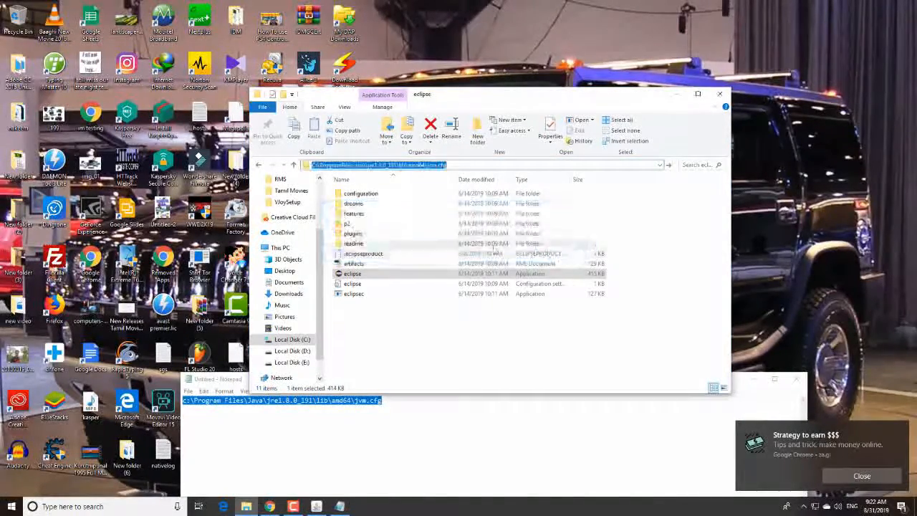
left_click(453, 165)
key("BackSpace")
key("BackSpace")
key("BackSpace")
key("BackSpace")
key("BackSpace")
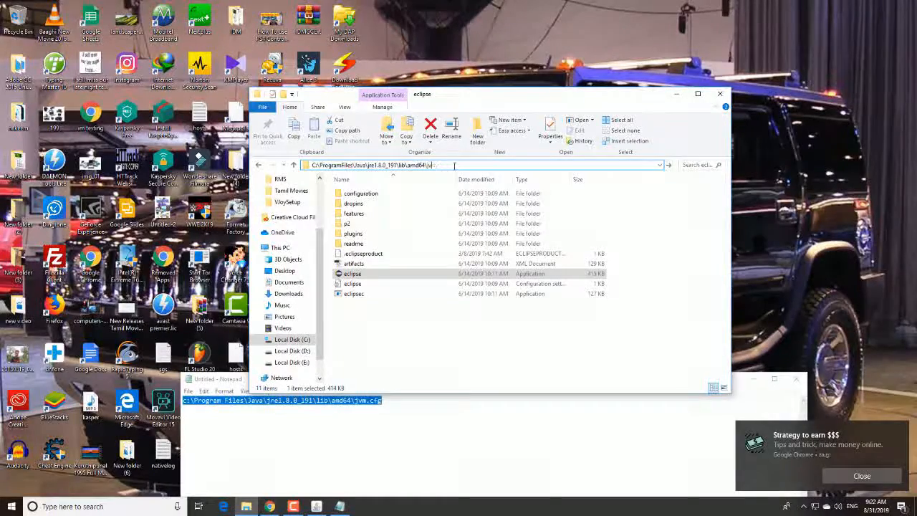
Launch the eclipse application again and dismiss the Java Virtual Machine Launcher error
double_click(420, 275)
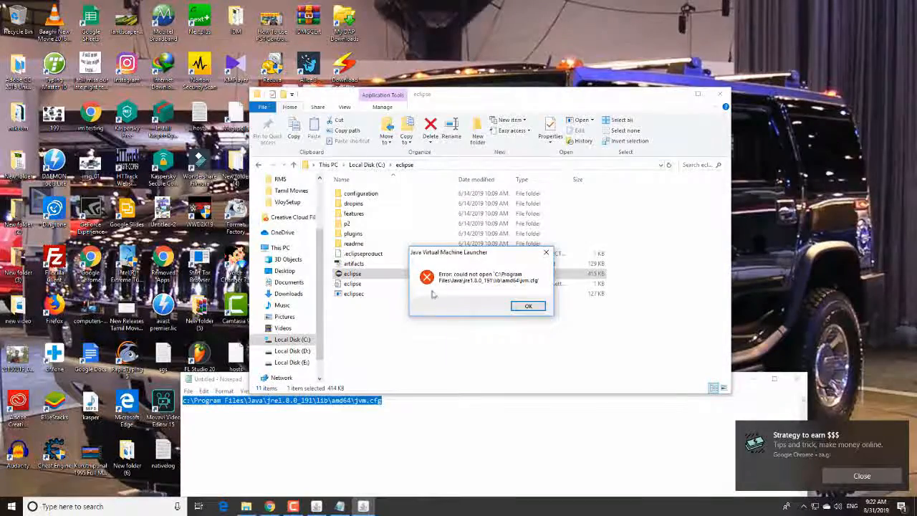
left_click(546, 252)
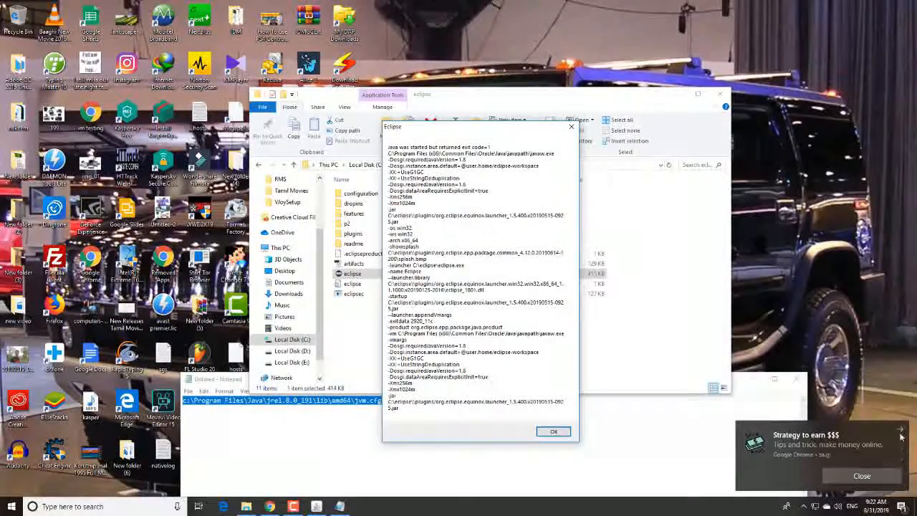
Clear the Google Chrome desktop notification
left_click(902, 508)
left_click(891, 452)
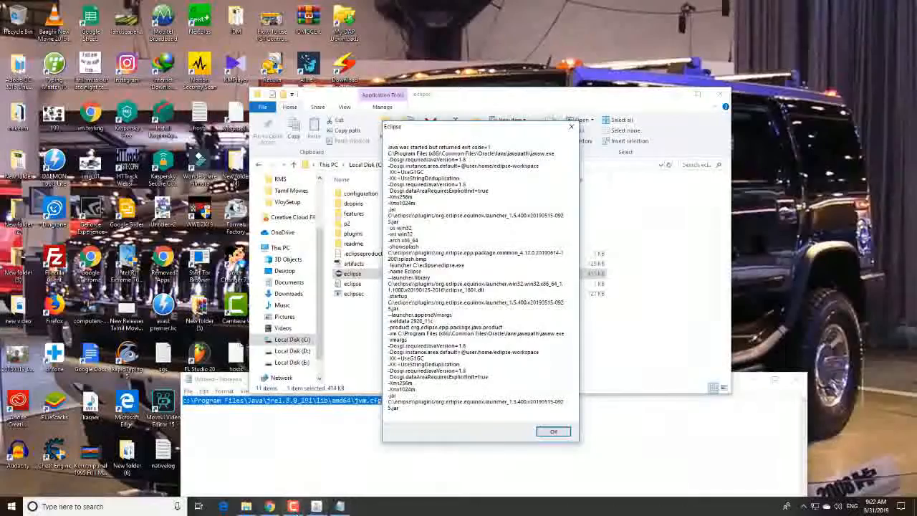
Reposition the Notepad window over the Eclipse error and bring the eclipse folder window to the front
left_click(798, 437)
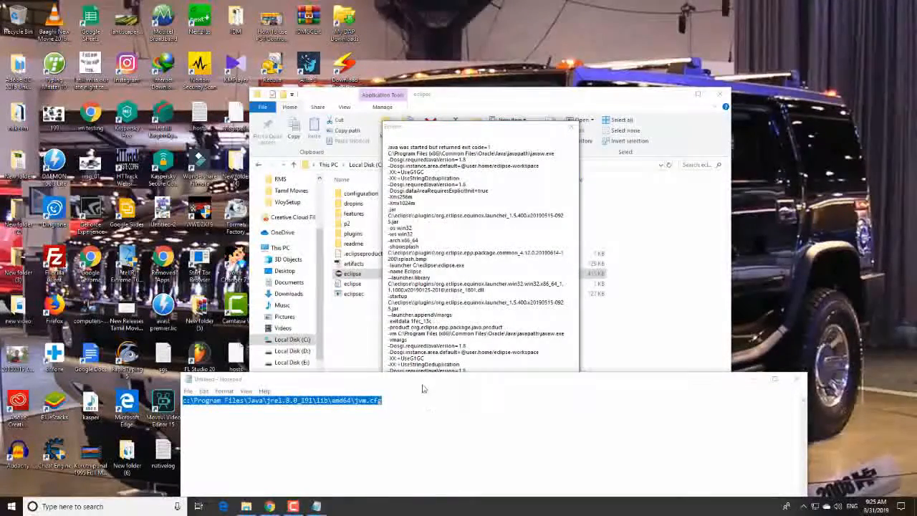
left_click(386, 371)
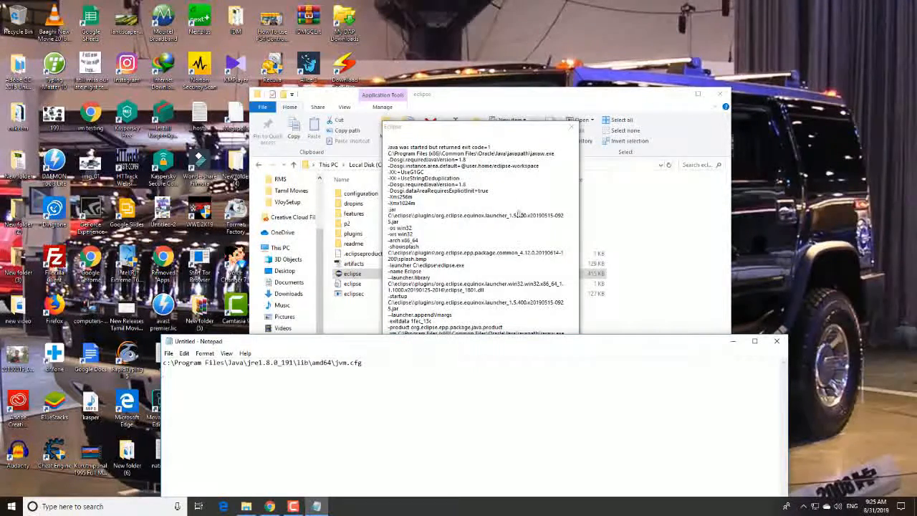
left_click(399, 161)
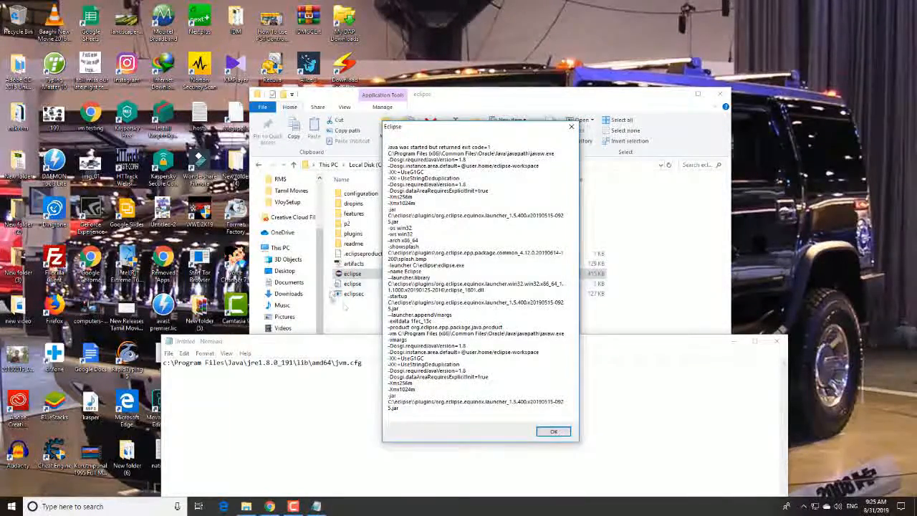
left_click(345, 306)
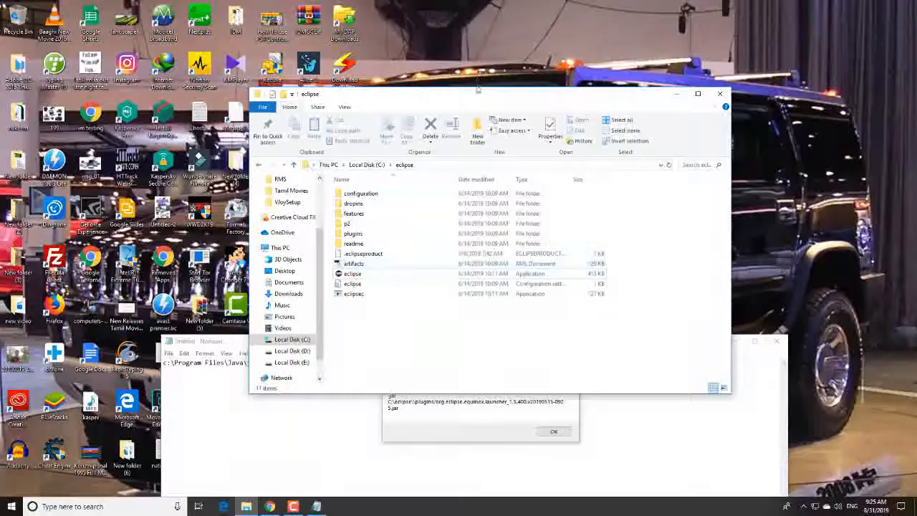
Arrange the eclipse folder window and the Eclipse error message side by side so both are readable
left_click_drag(478, 89, 203, 217)
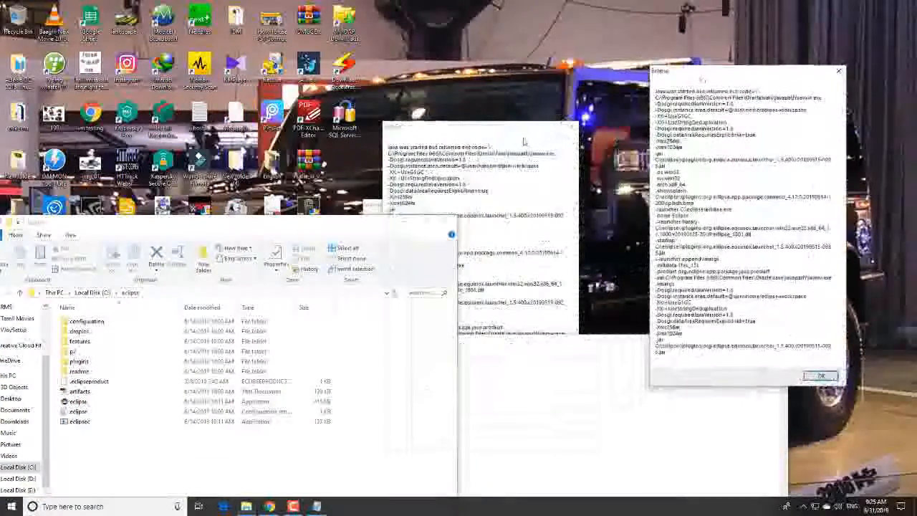
left_click(524, 141)
left_click(571, 126)
left_click_drag(308, 217, 470, 104)
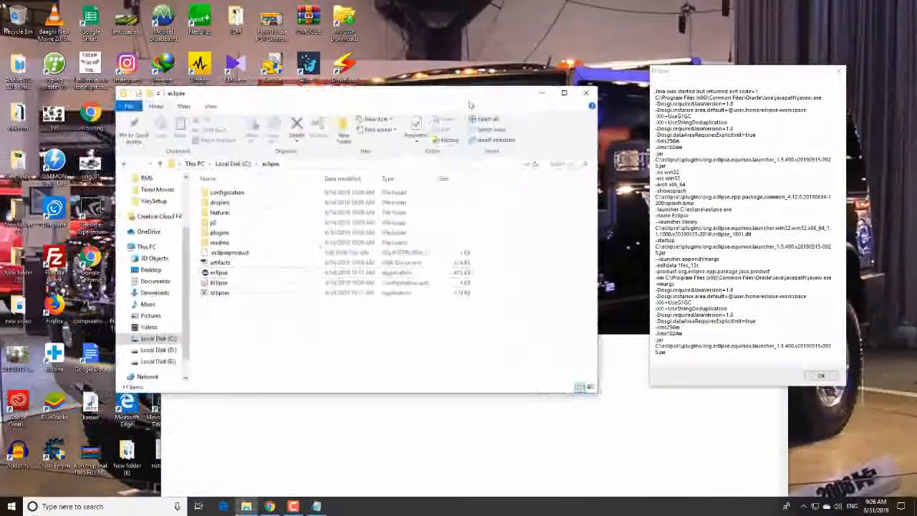
Go to the folder C:\Program Files (x86)\Common Files\Oracle\Java\javapath named in the Eclipse error
left_click(159, 338)
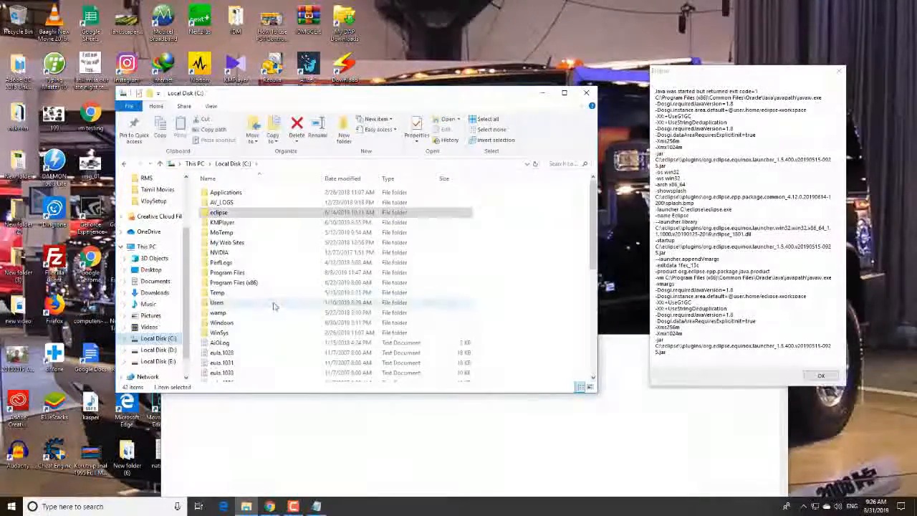
double_click(244, 283)
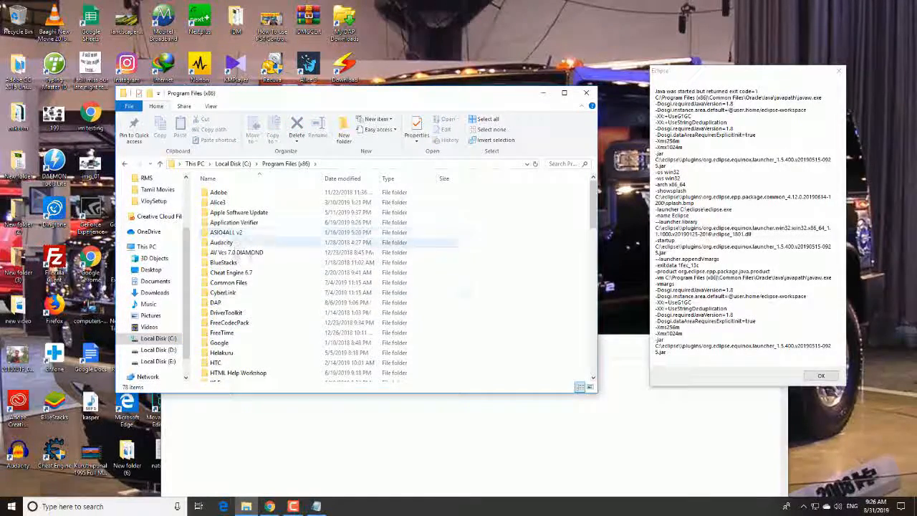
double_click(231, 282)
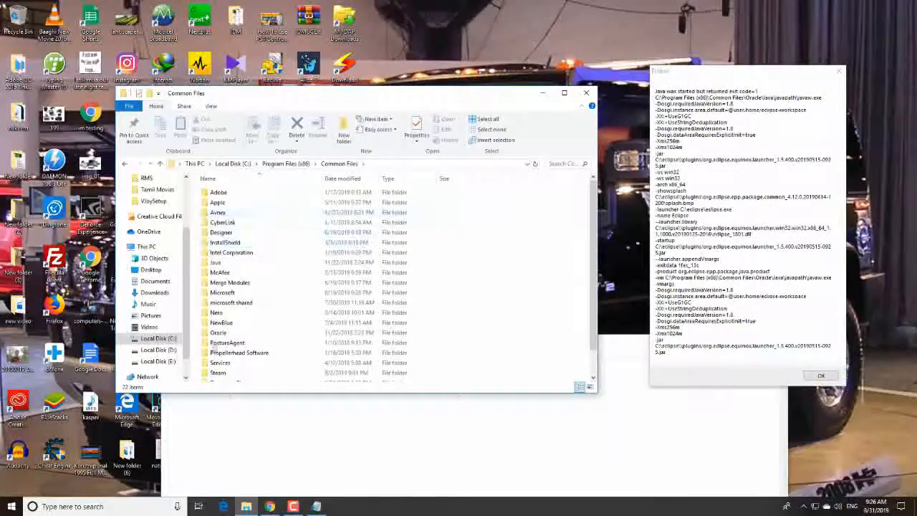
scroll(219, 347, "down", 1)
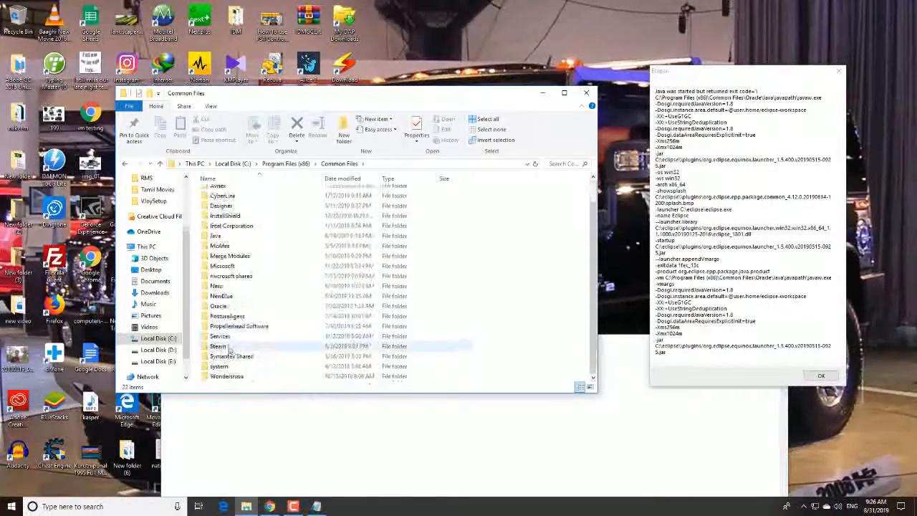
double_click(218, 306)
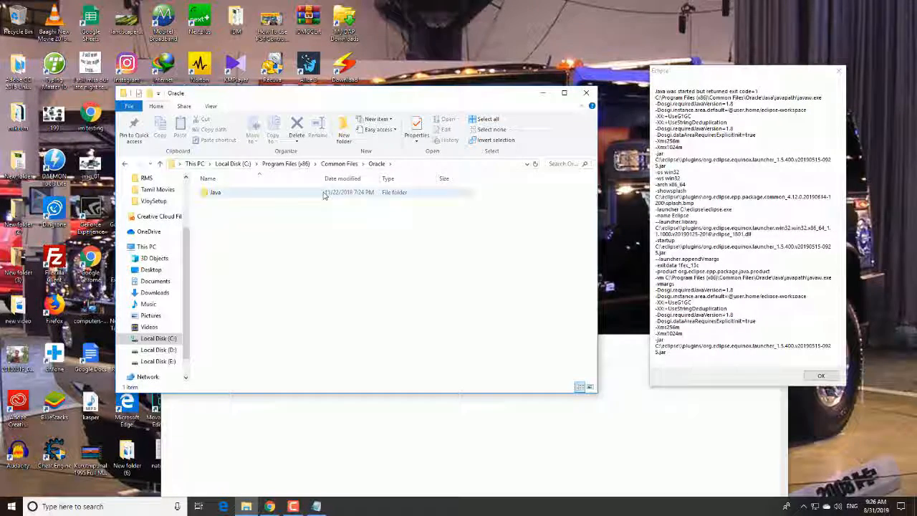
double_click(292, 197)
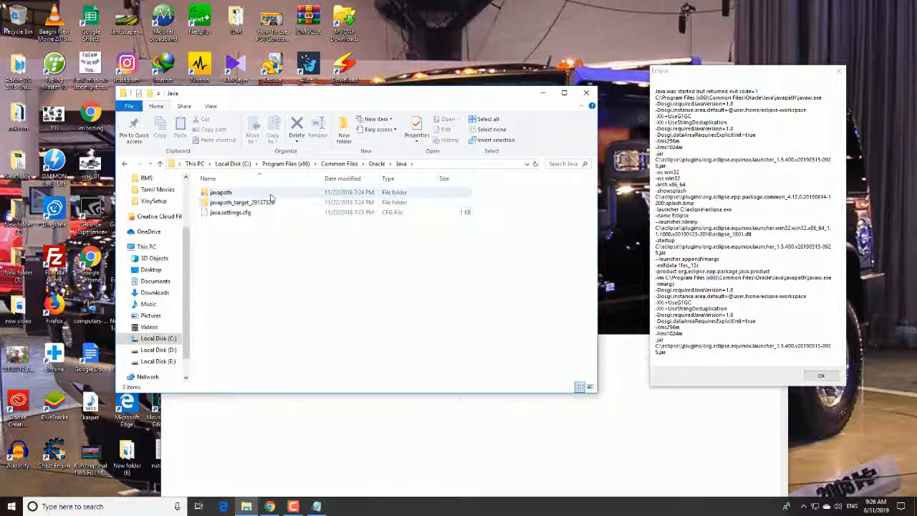
left_click(271, 196)
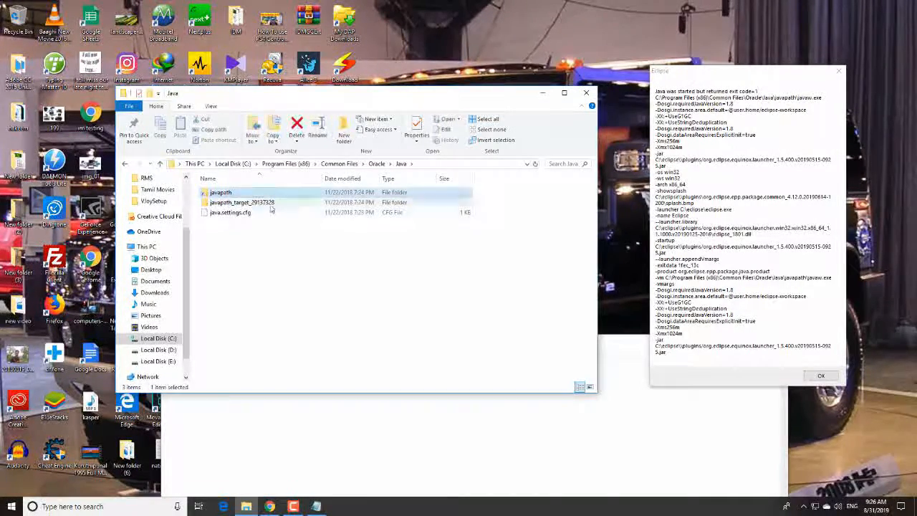
double_click(222, 194)
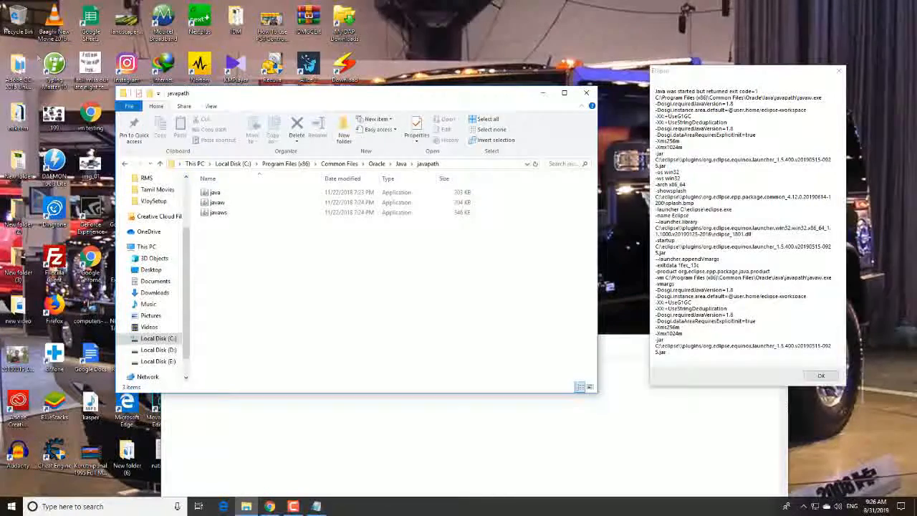
Open the computer's System information window through the properties of This PC, and close the This PC window
left_click(18, 115)
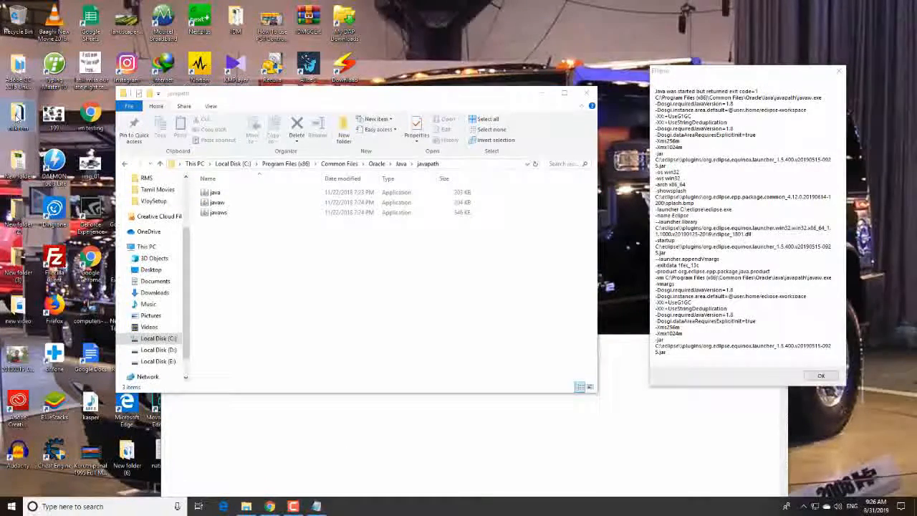
double_click(18, 113)
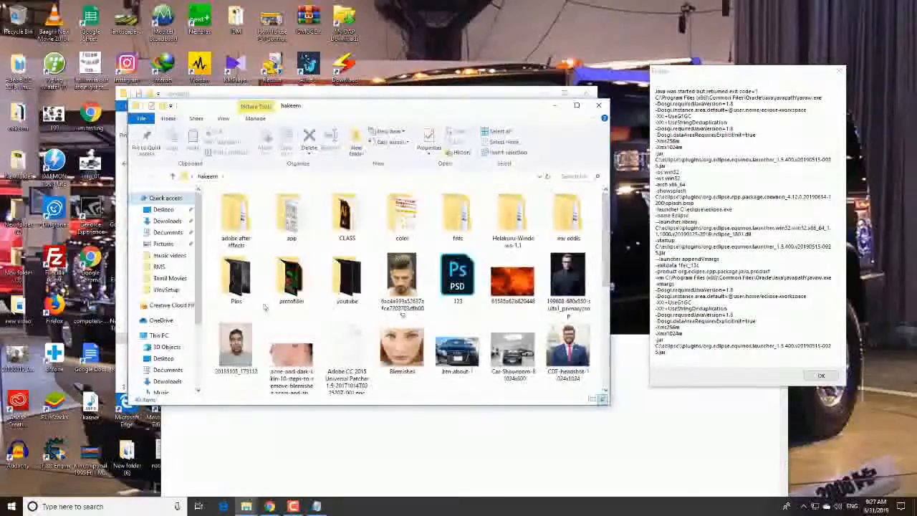
left_click(160, 335)
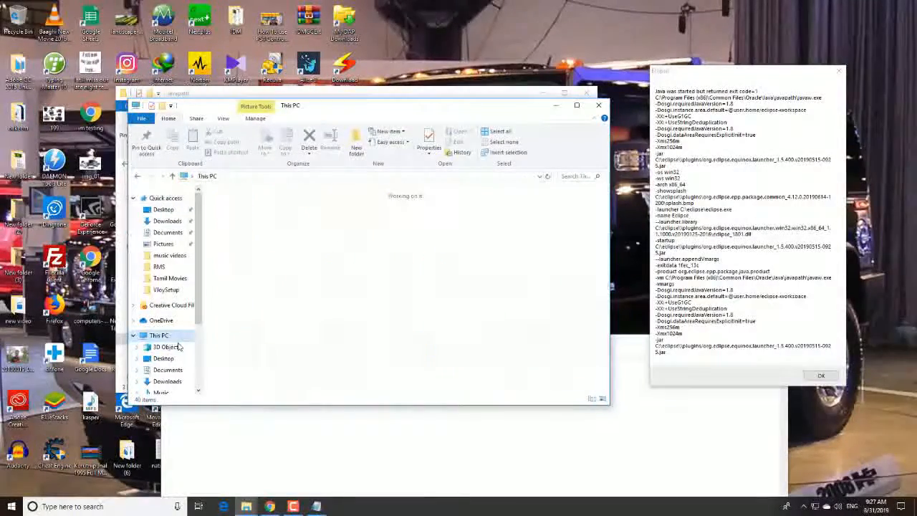
right_click(412, 364)
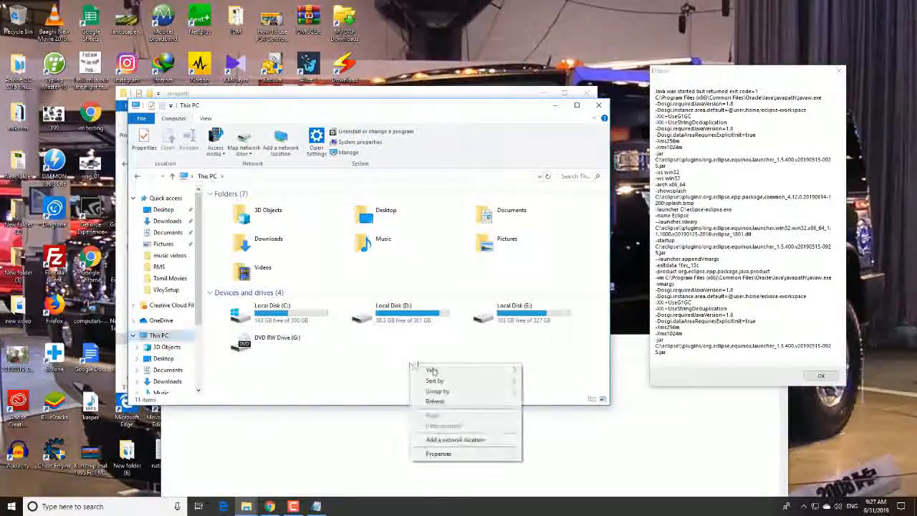
left_click(437, 454)
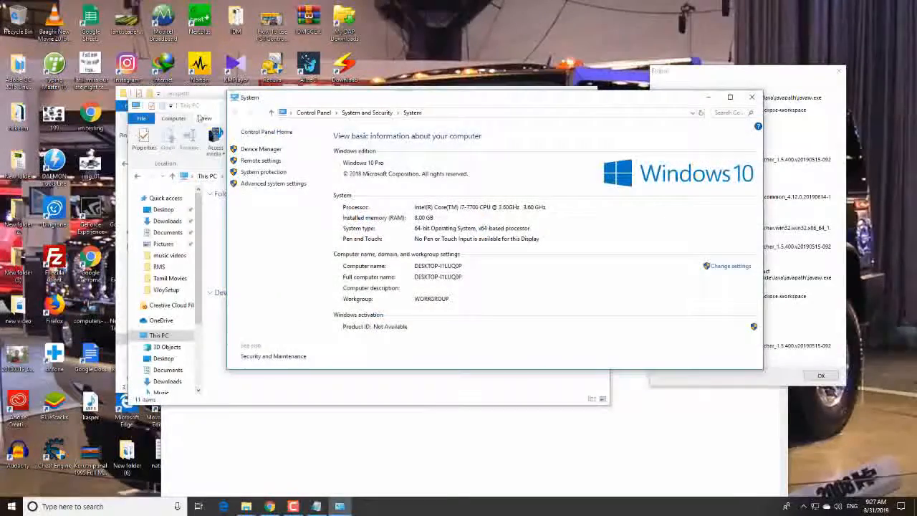
left_click(203, 108)
left_click(598, 107)
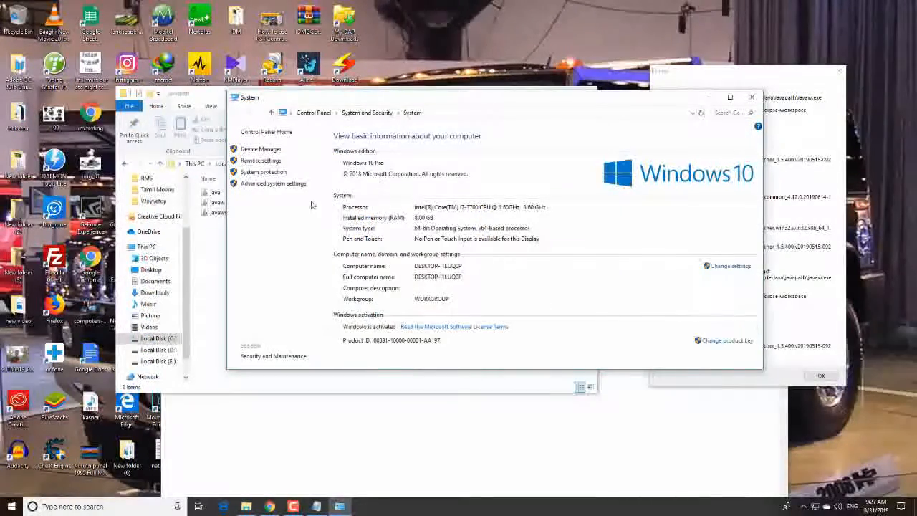
Open the system Path variable for editing from the advanced system settings and look through its entries
left_click(273, 185)
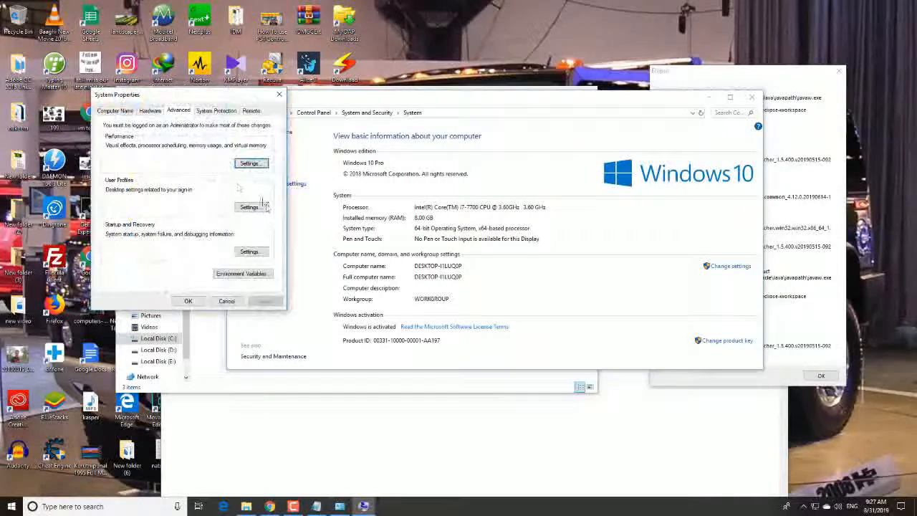
left_click(236, 277)
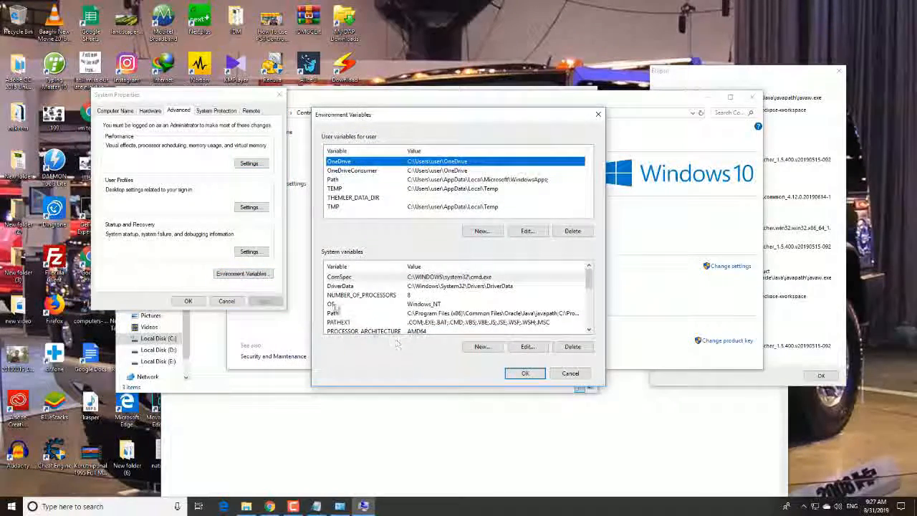
left_click(499, 313)
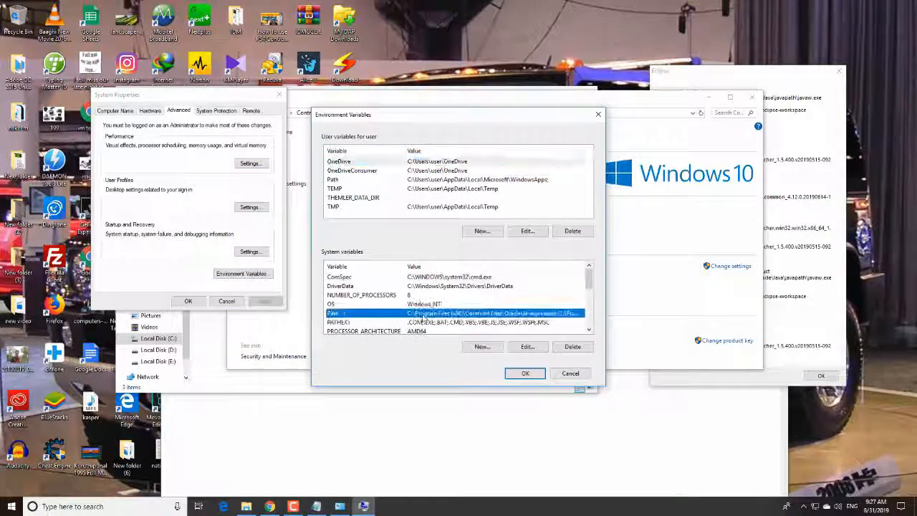
left_click(527, 346)
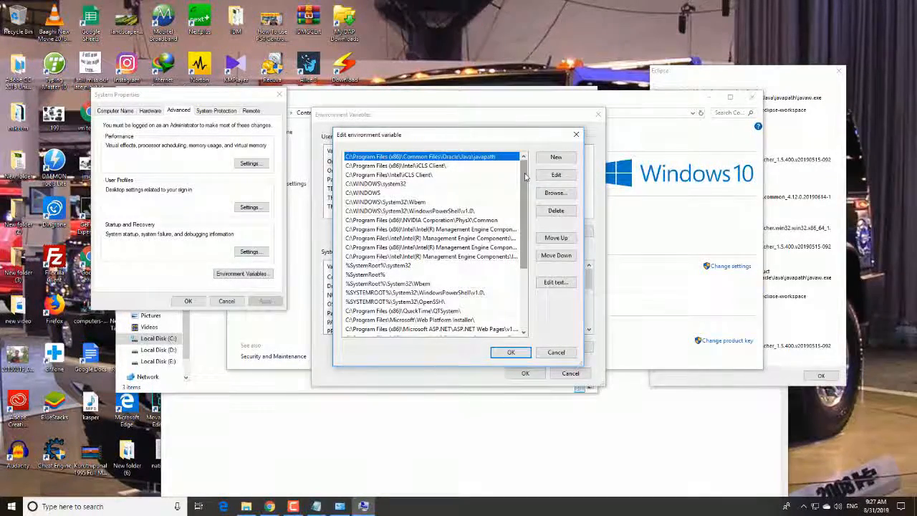
mouse_move(526, 174)
left_mouse_down()
mouse_move(527, 250)
mouse_move(527, 167)
left_mouse_up()
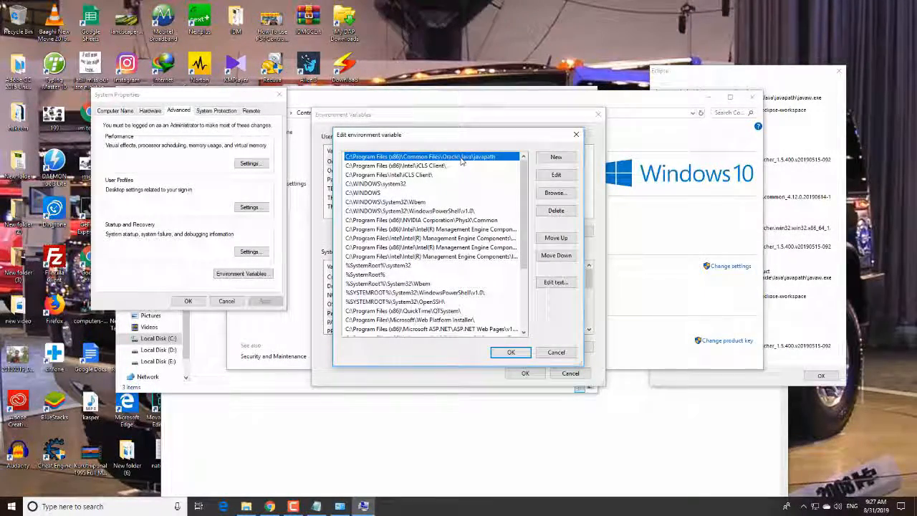
Bring the Notepad window forward and clear the Google Chrome desktop notification
left_click(410, 401)
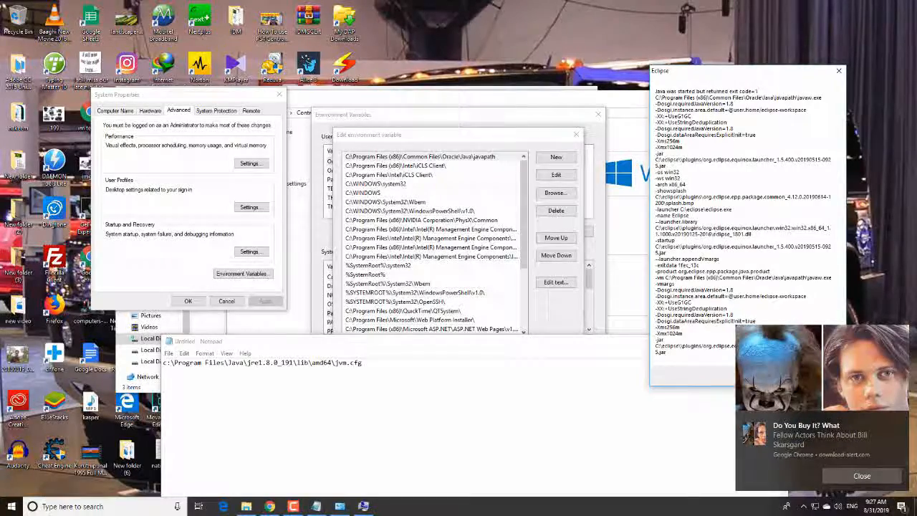
left_click(901, 506)
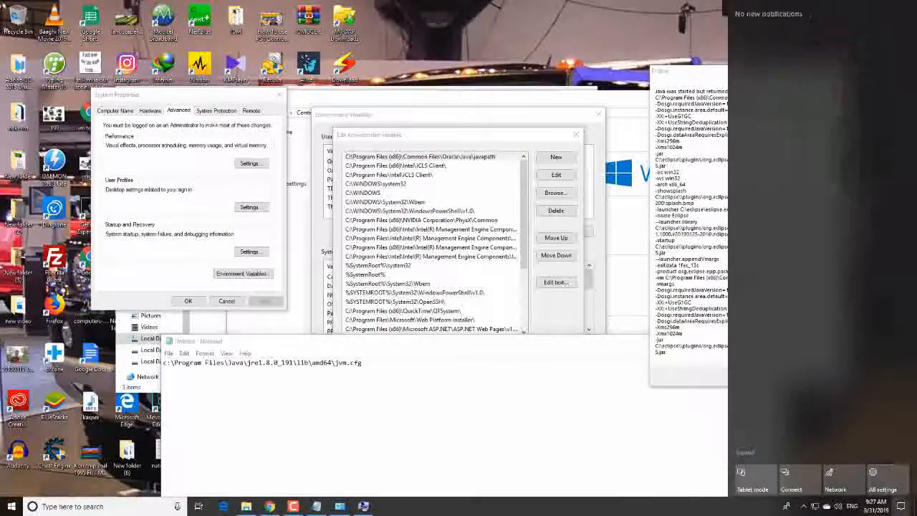
Show the properties of the javaw application in the javapath folder and select its location path
left_click(246, 506)
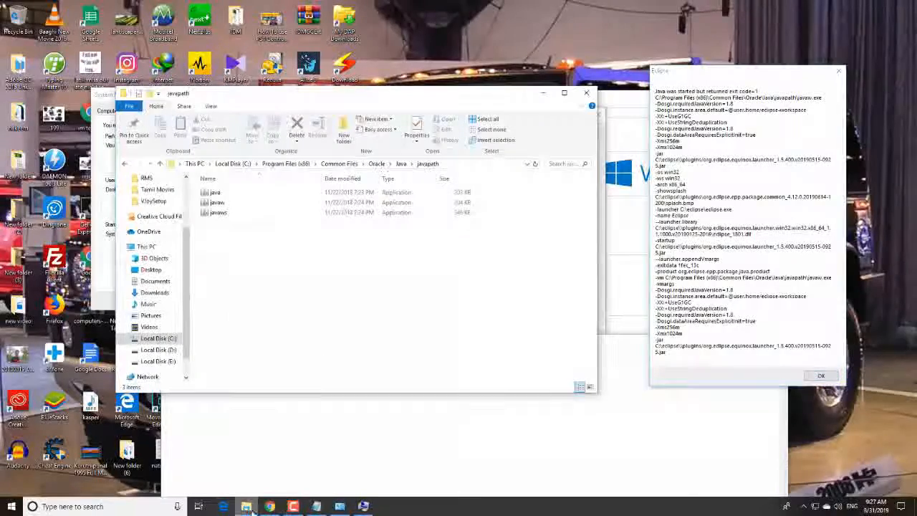
left_click(222, 204)
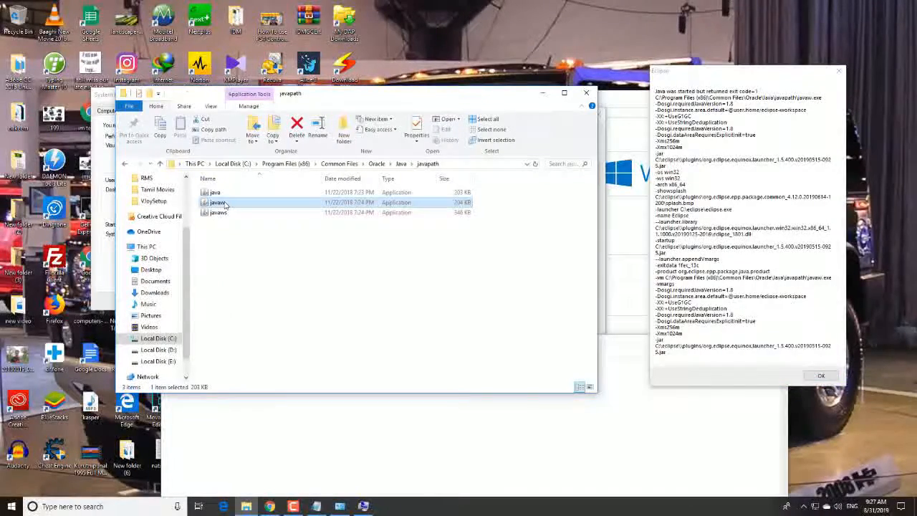
right_click(225, 204)
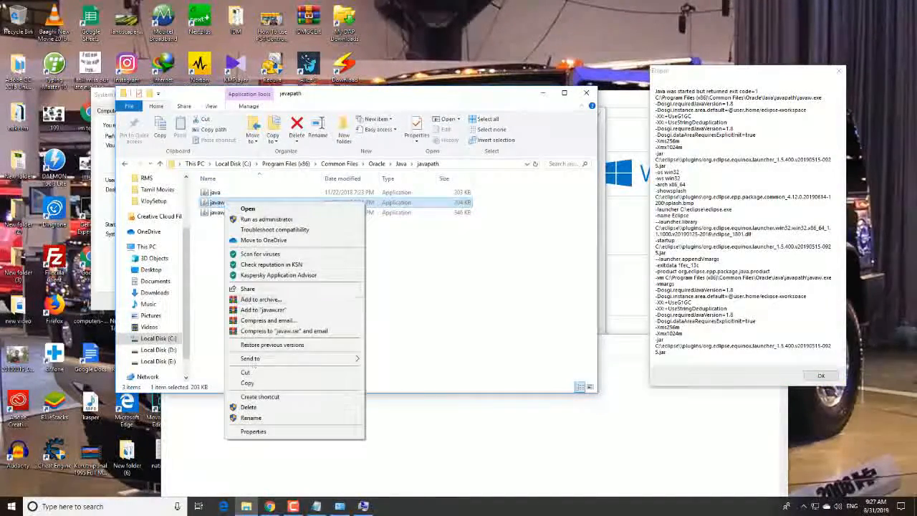
left_click(254, 432)
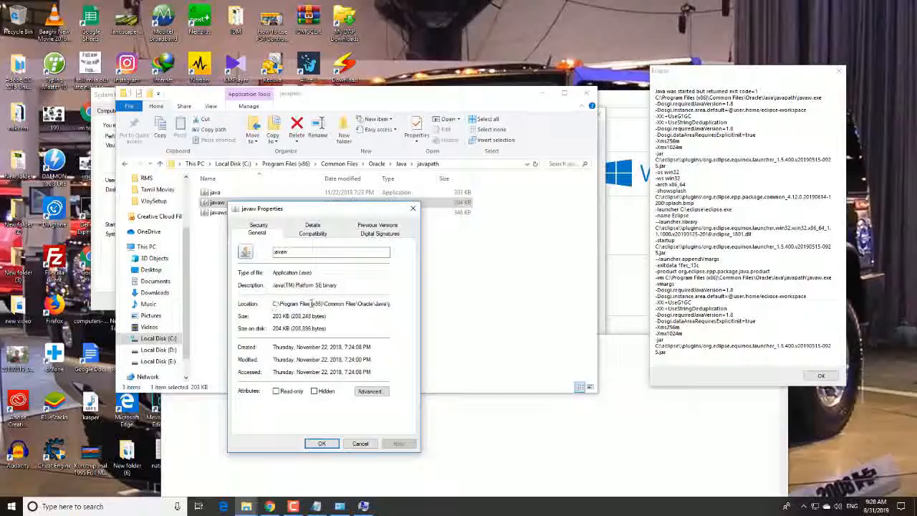
left_click_drag(273, 304, 417, 304)
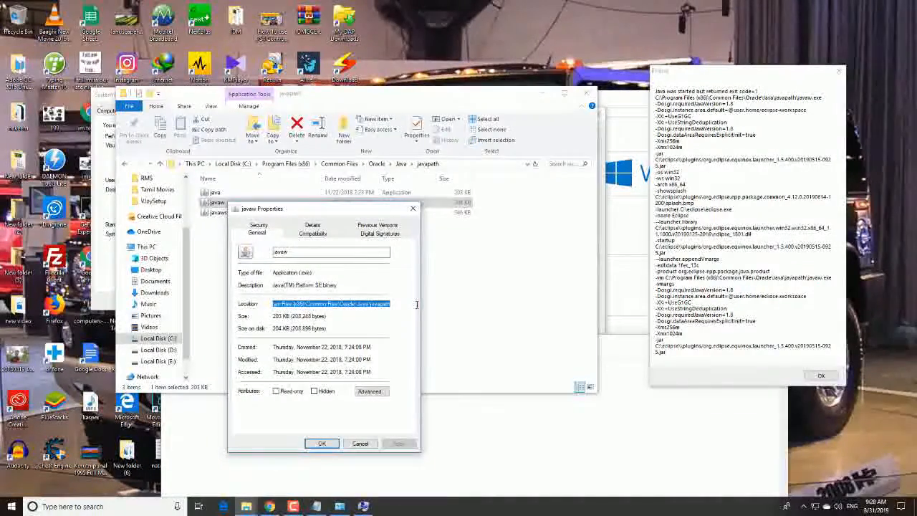
left_click(483, 313)
left_click(412, 419)
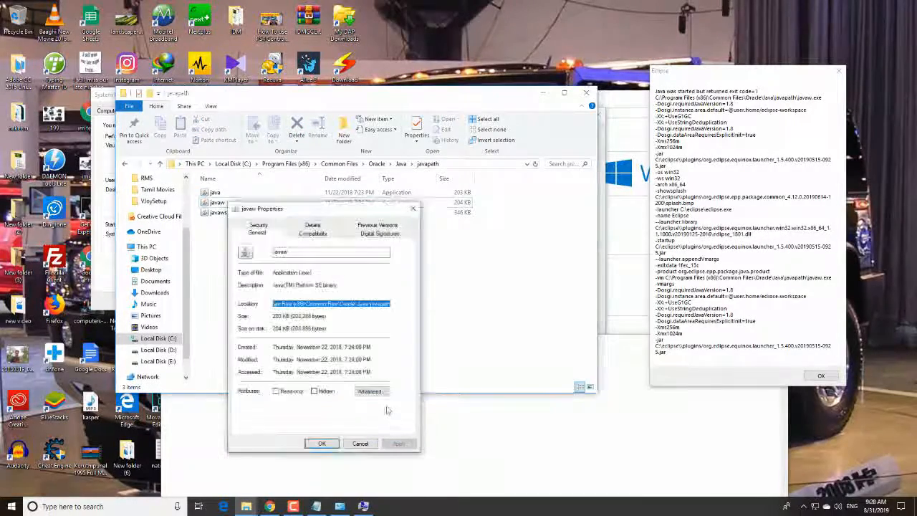
Delete the C:\Program Files (x86)\Common Files\Oracle\Java\javapath entry from the system Path variable and save the environment variable changes
left_click(364, 506)
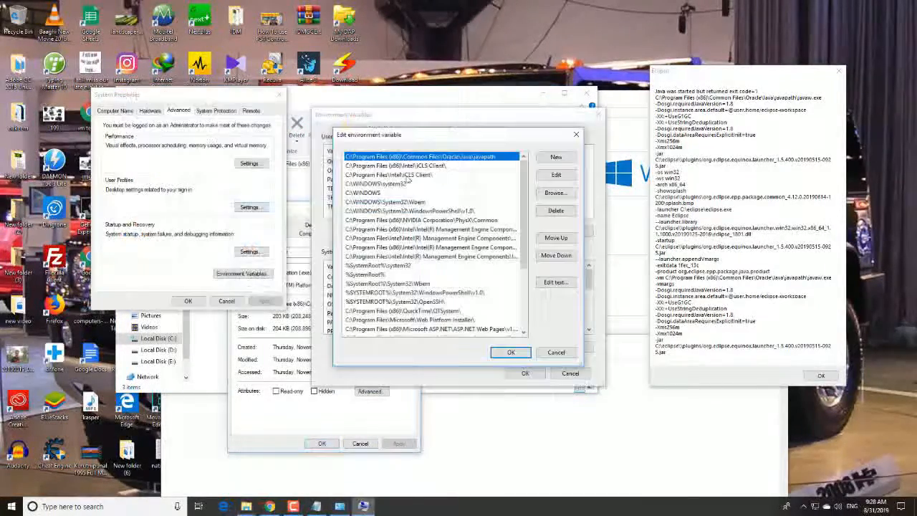
left_click(556, 210)
left_click_drag(526, 265, 530, 319)
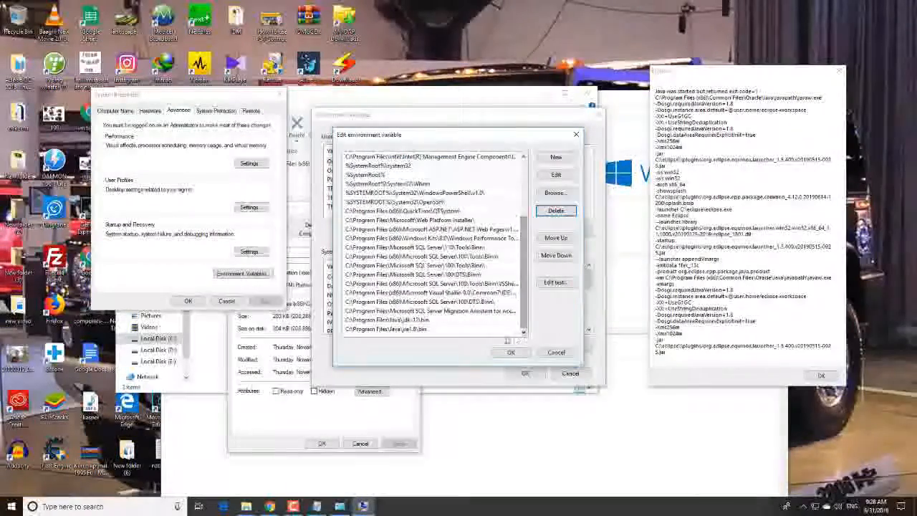
left_click(561, 160)
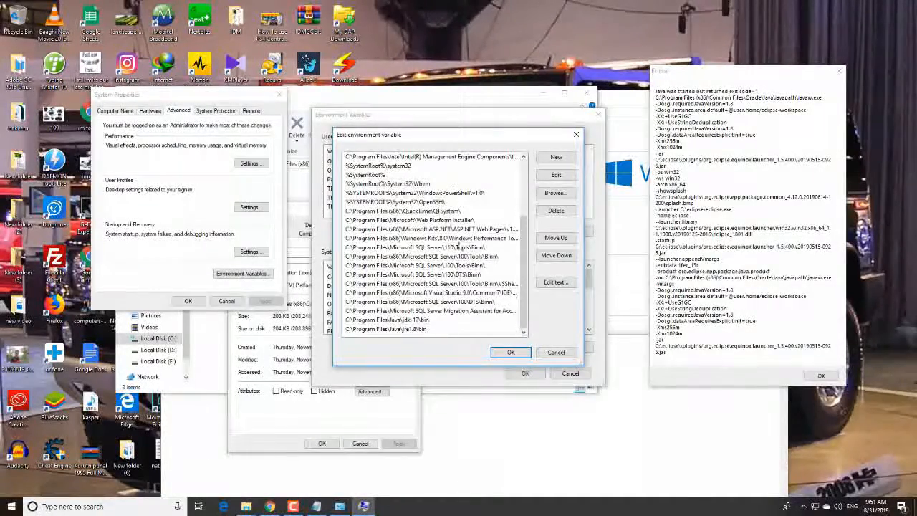
left_click(509, 353)
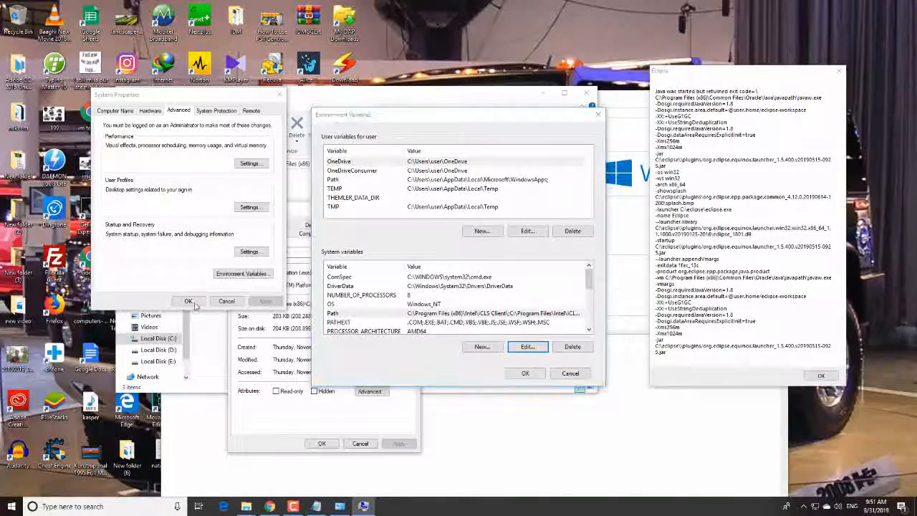
left_click(526, 373)
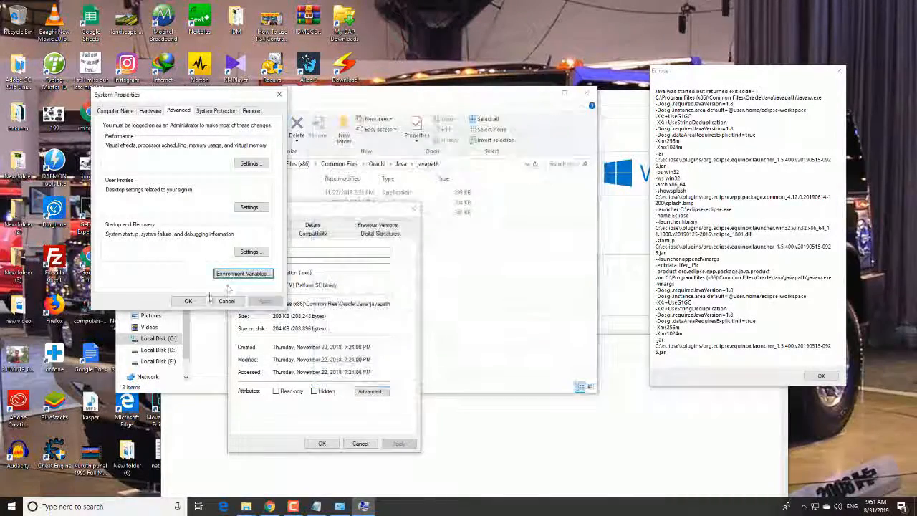
left_click(188, 301)
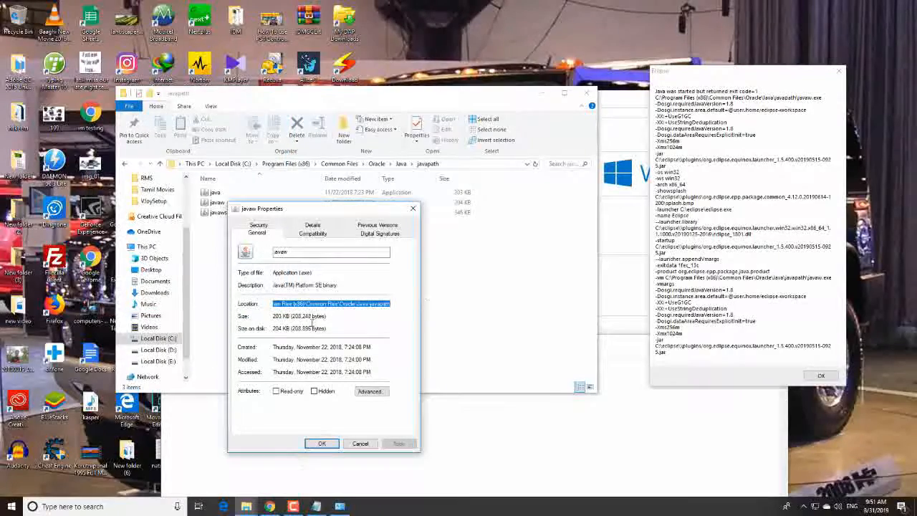
Close the javaw properties, the Eclipse error message, the System window, the unsaved Notepad note without saving, and the javapath folder
left_click(409, 210)
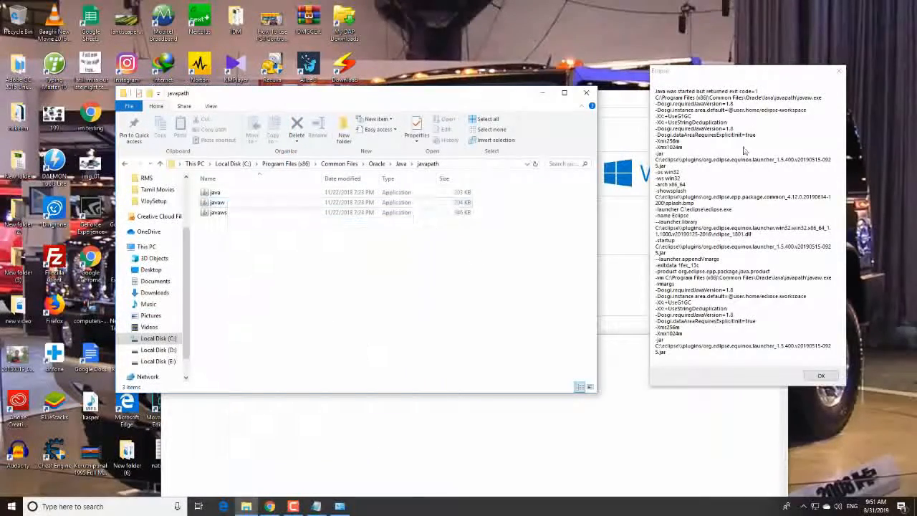
left_click(840, 71)
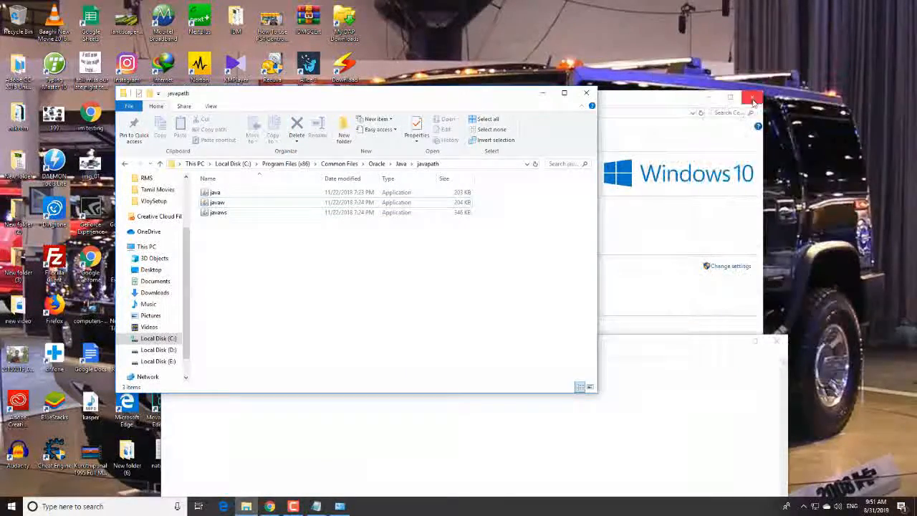
left_click(753, 96)
left_click(777, 341)
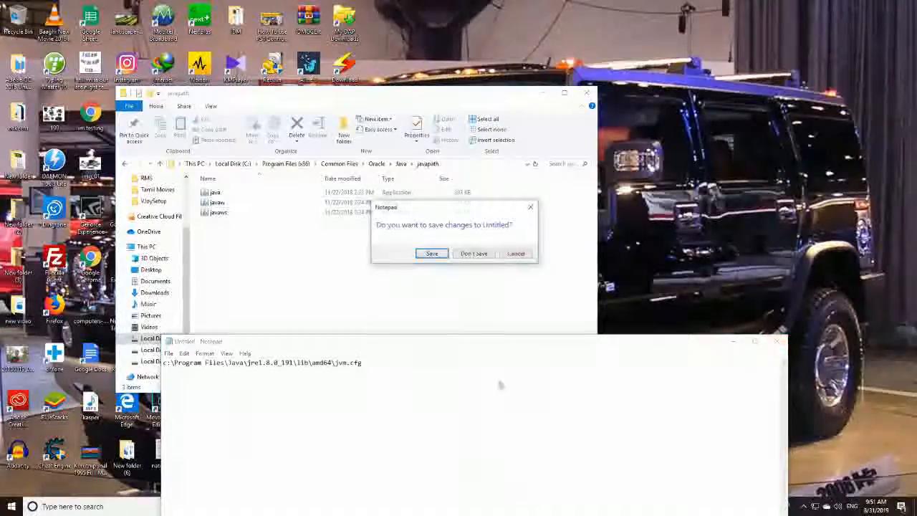
left_click(474, 253)
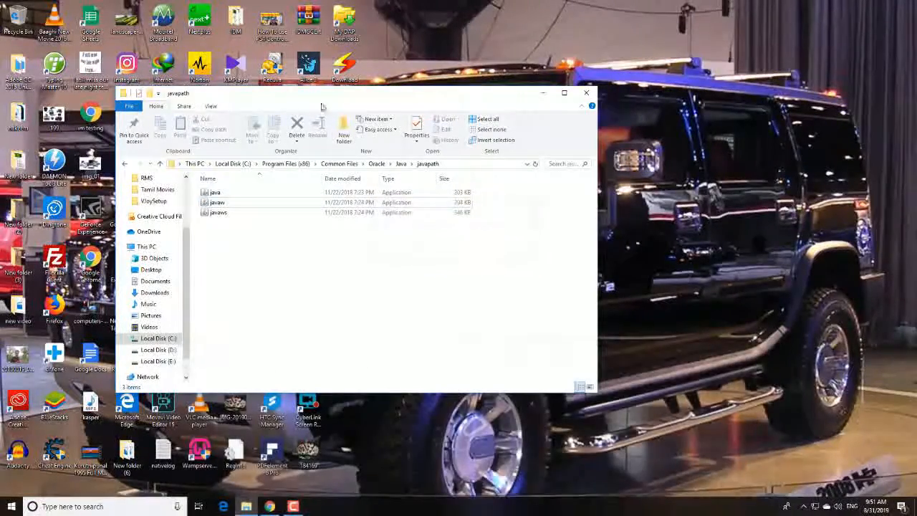
left_click(587, 92)
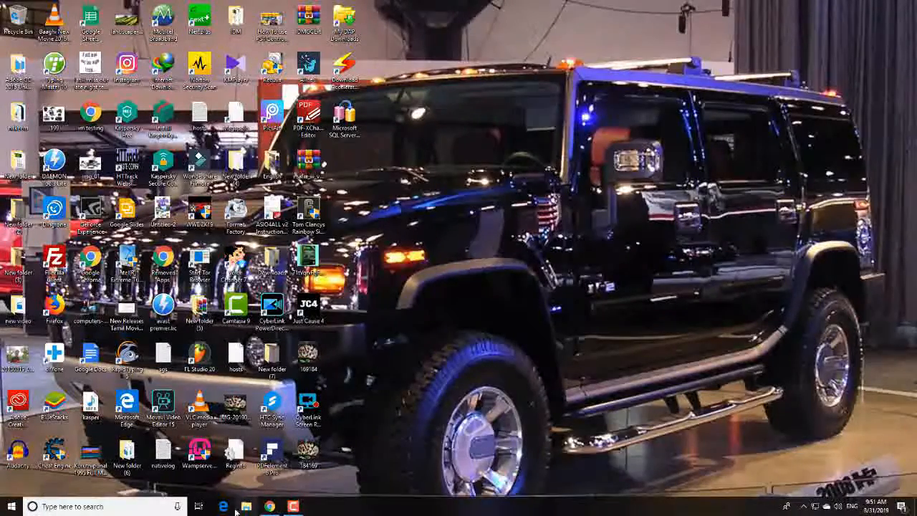
Start Eclipse from the eclipse folder on the C: drive with the C:\Users\user\eclipse-workspace workspace and maximize its window
left_click(246, 506)
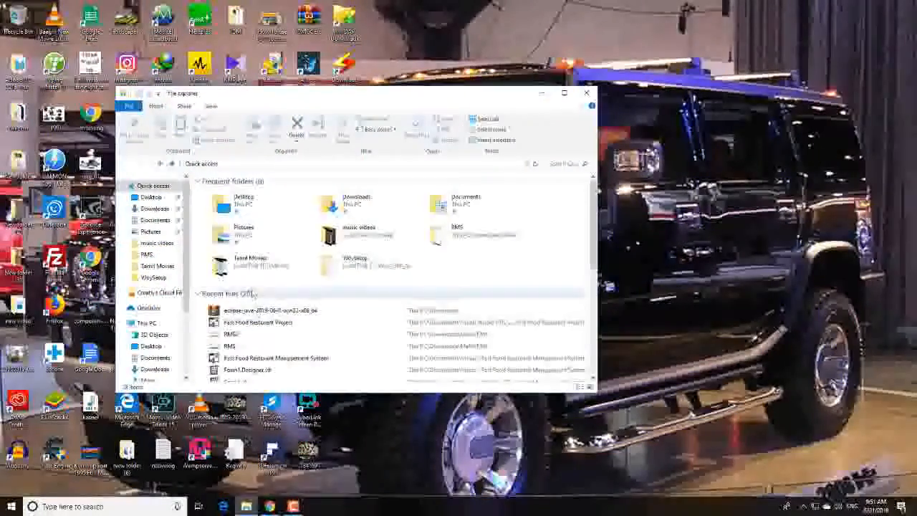
scroll(190, 271, "down", 3)
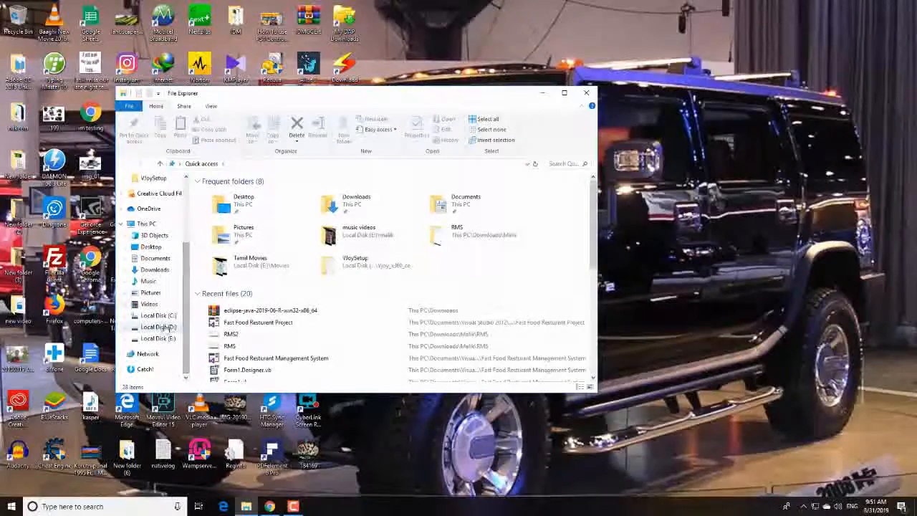
left_click(159, 316)
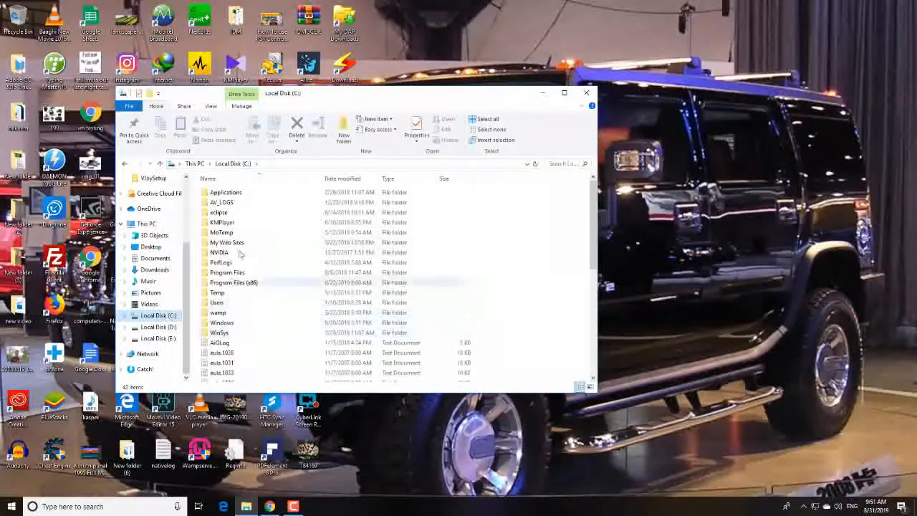
left_click(230, 215)
double_click(231, 213)
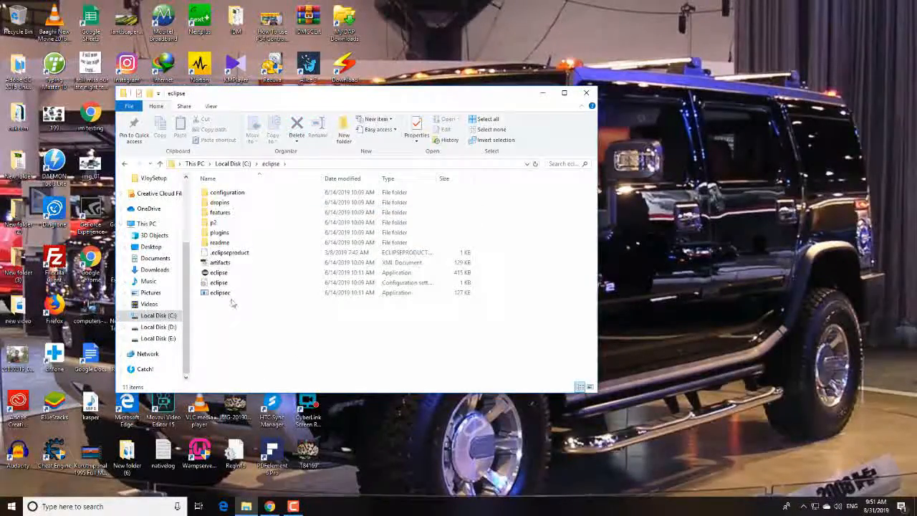
double_click(233, 276)
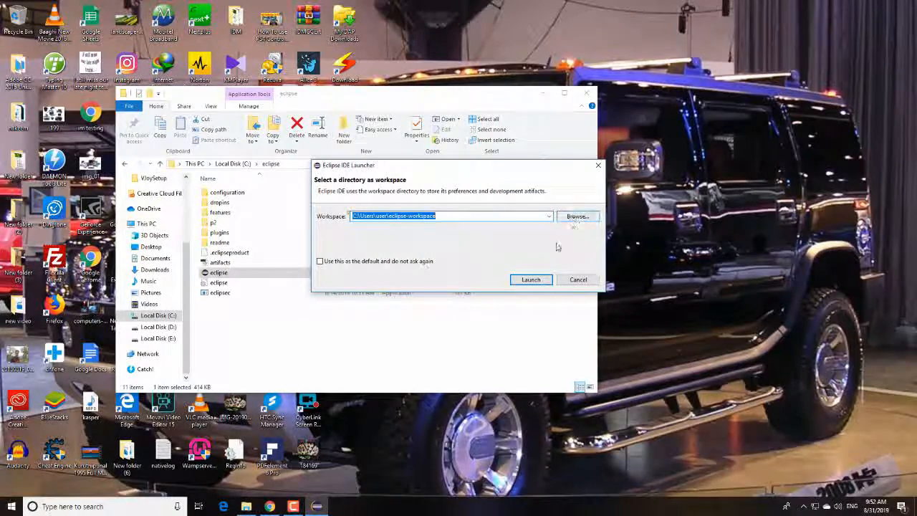
left_click(528, 286)
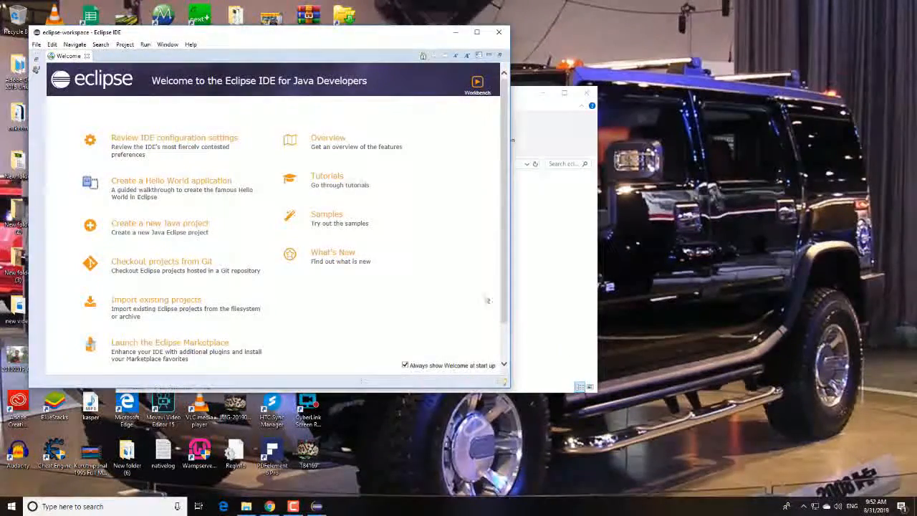
left_click(477, 32)
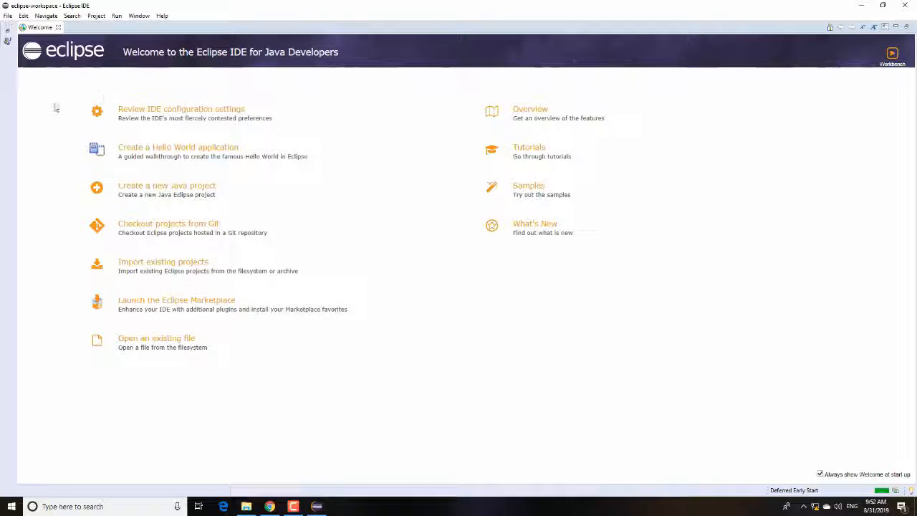
left_click(8, 16)
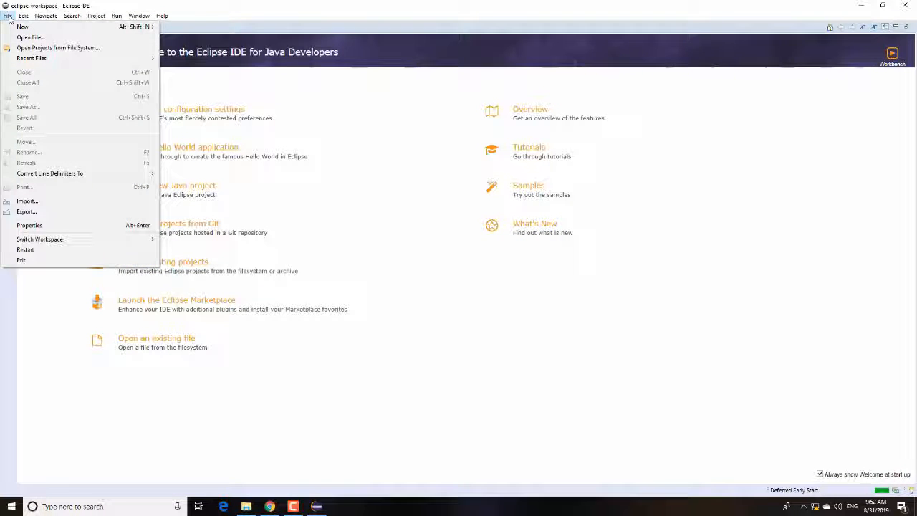
mouse_move(24, 29)
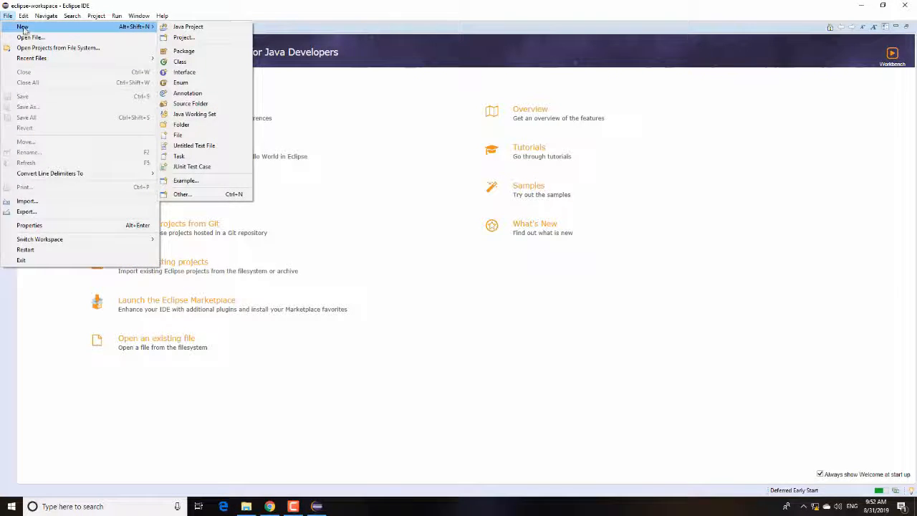
left_click(314, 7)
Start a new Java project and name it MyFirstProject
left_click(13, 17)
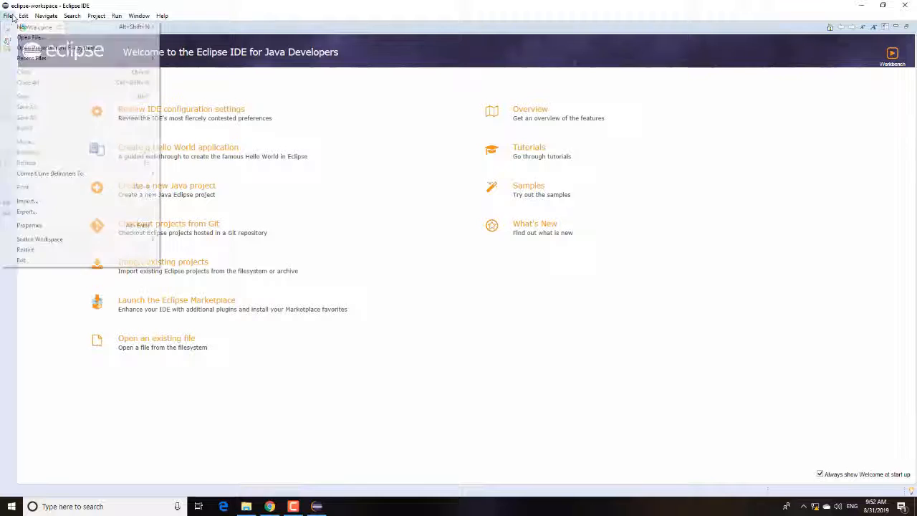
mouse_move(29, 26)
left_click(188, 26)
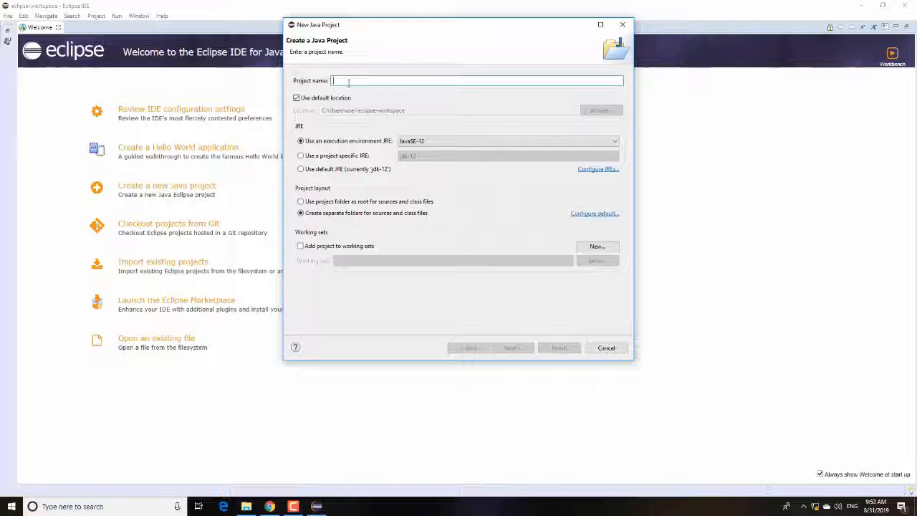
type("M")
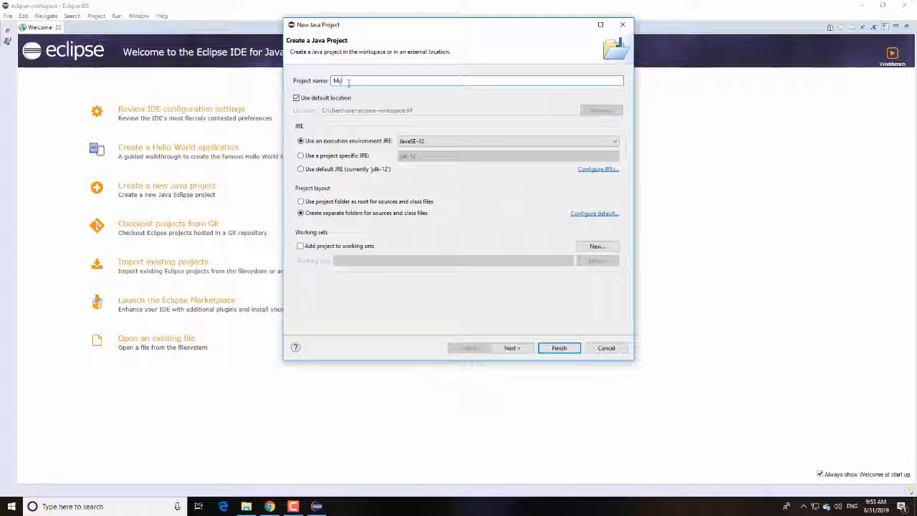
type("y")
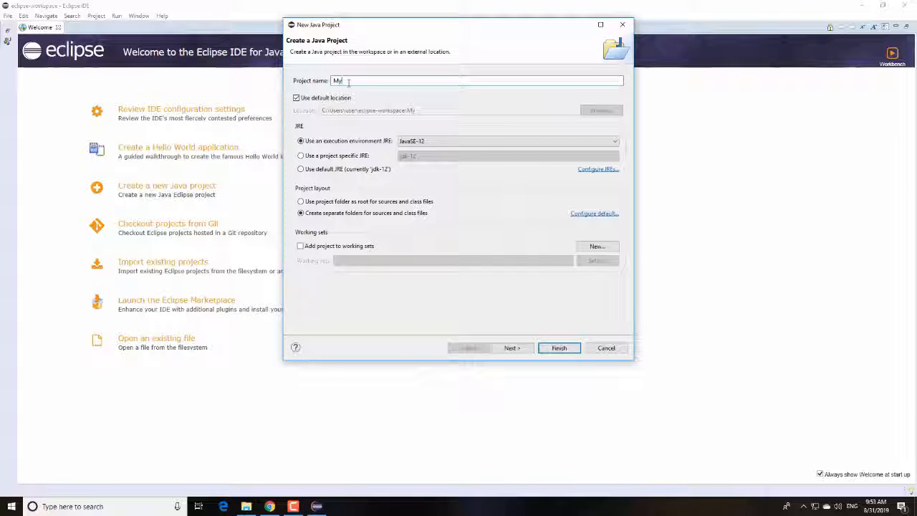
type("First")
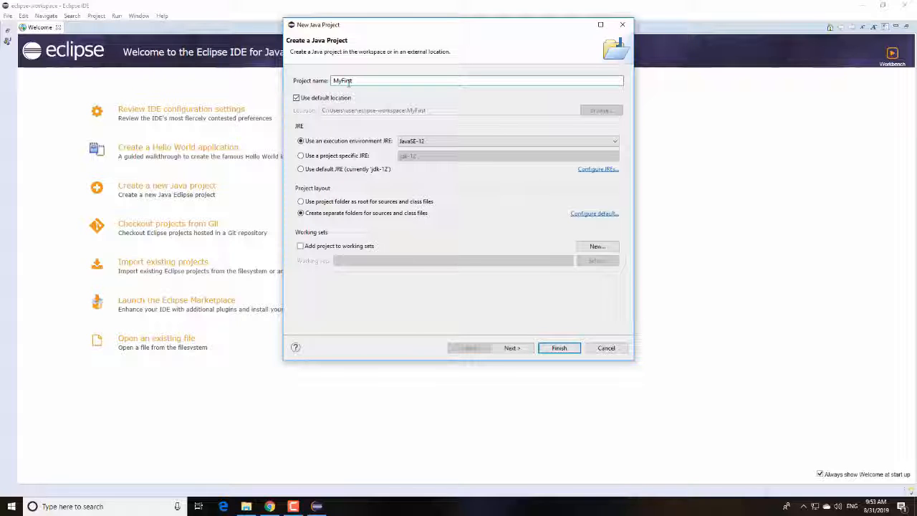
type("Project")
Finish the project with the default Java build settings and create its module-info.java file with the module name MyFirstProject
left_click(512, 348)
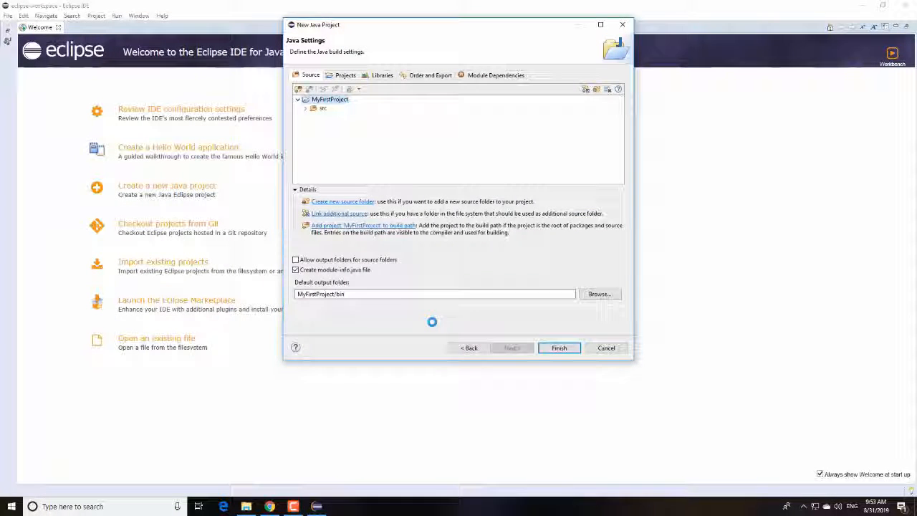
left_click(321, 108)
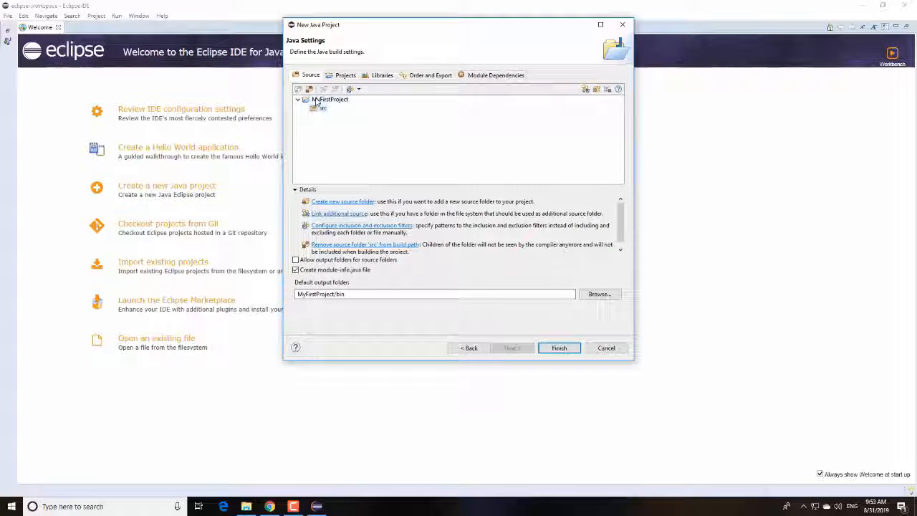
left_click(315, 101)
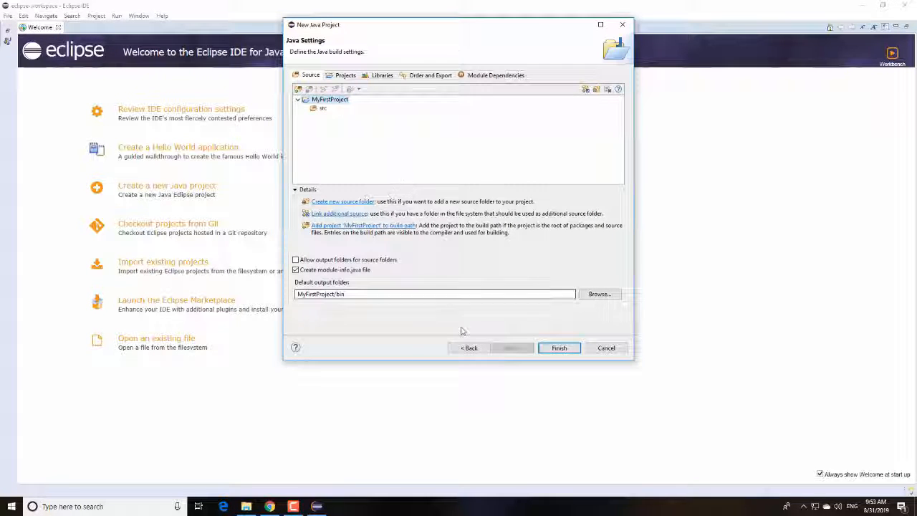
left_click(560, 349)
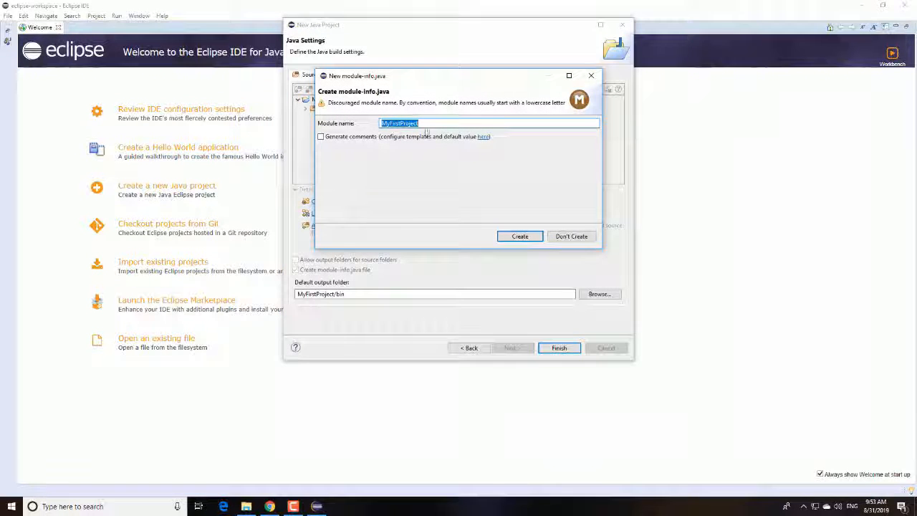
left_click(518, 240)
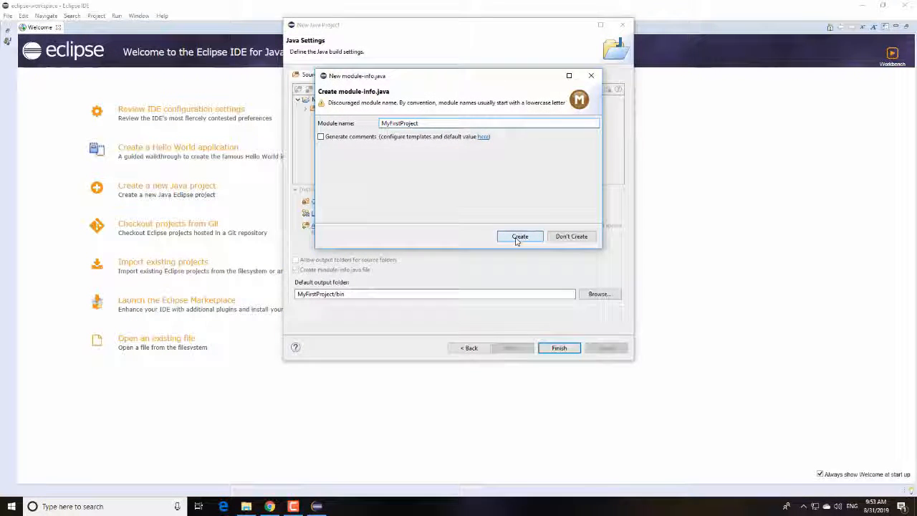